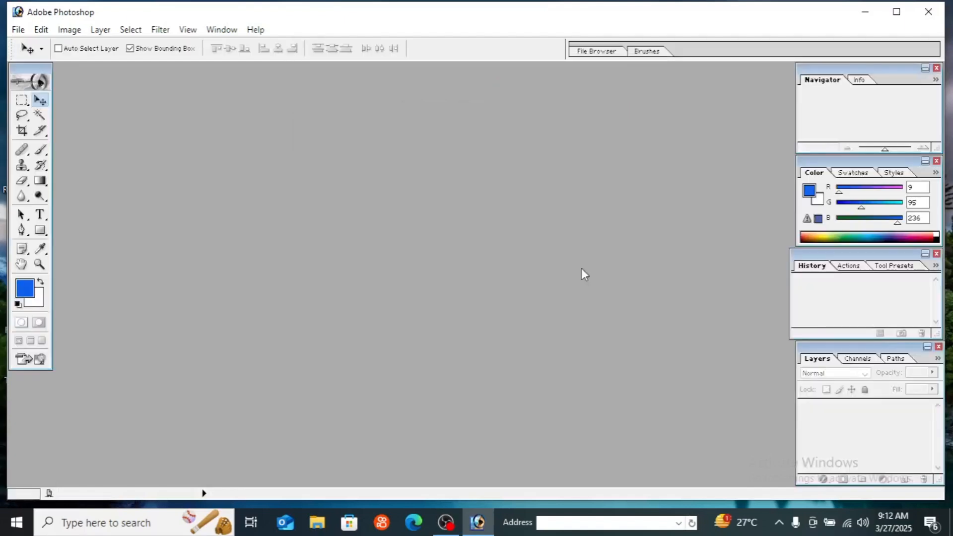
Open Honey2.jpg from the hh folder on the Desktop and shift its image window slightly aside
{"action": "double_click", "coordinate": [499, 231]}
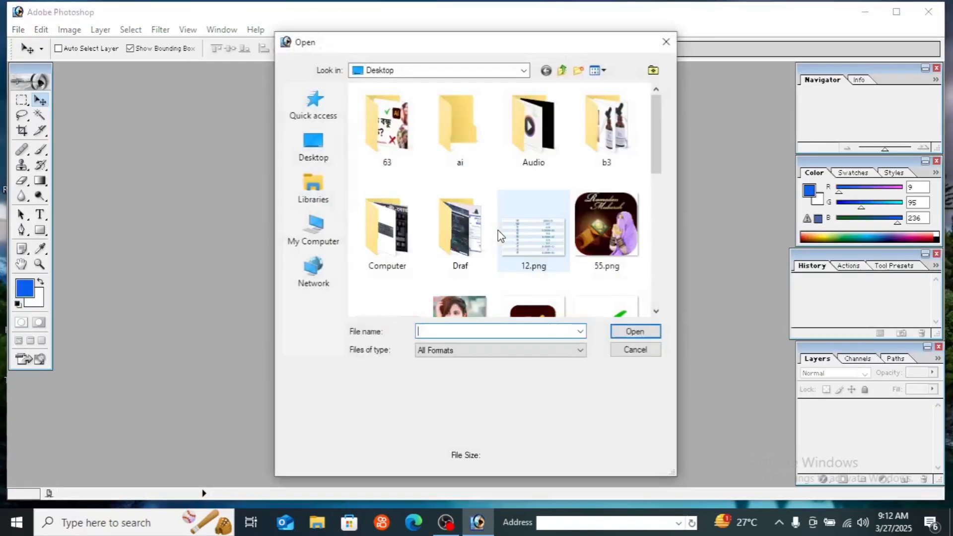
{"action": "left_click", "coordinate": [311, 152]}
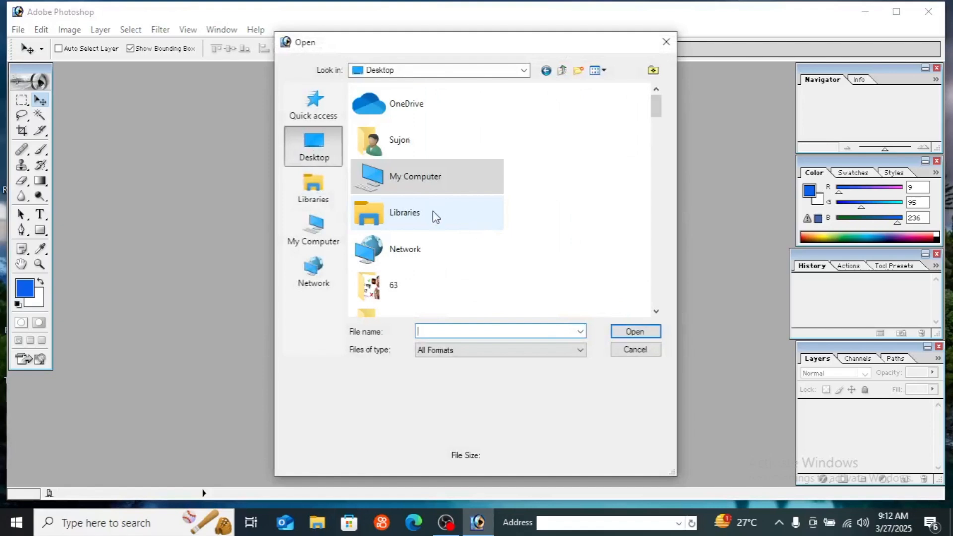
{"action": "key", "text": "h"}
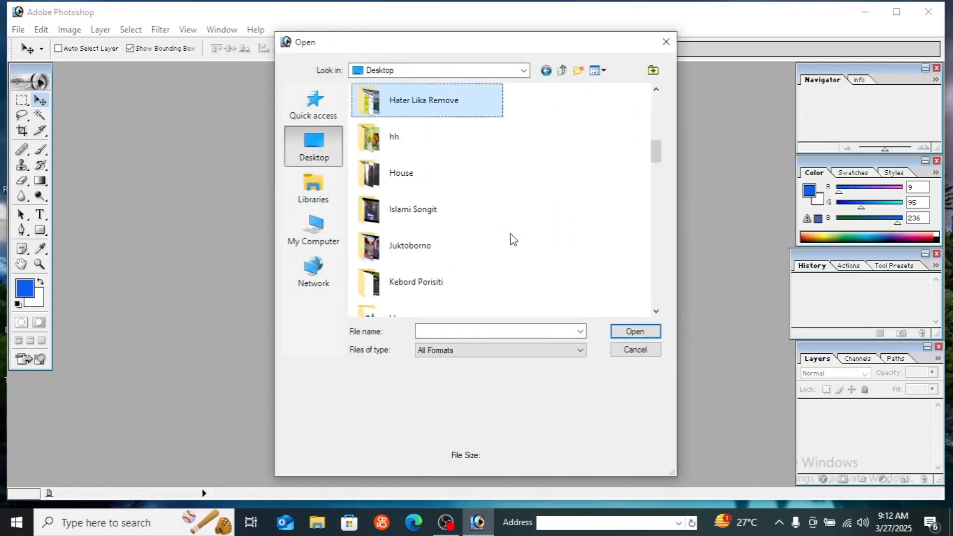
{"action": "double_click", "coordinate": [396, 149]}
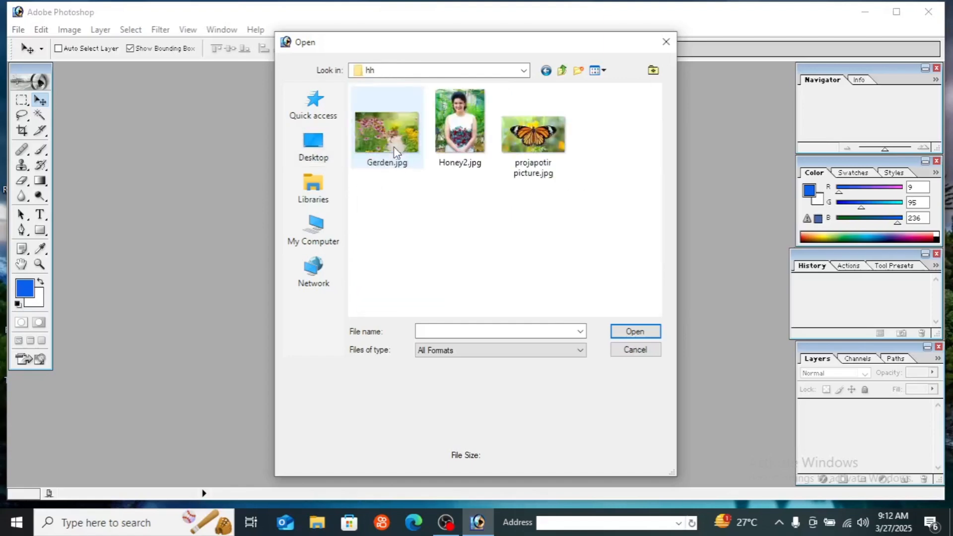
{"action": "left_click", "coordinate": [474, 139]}
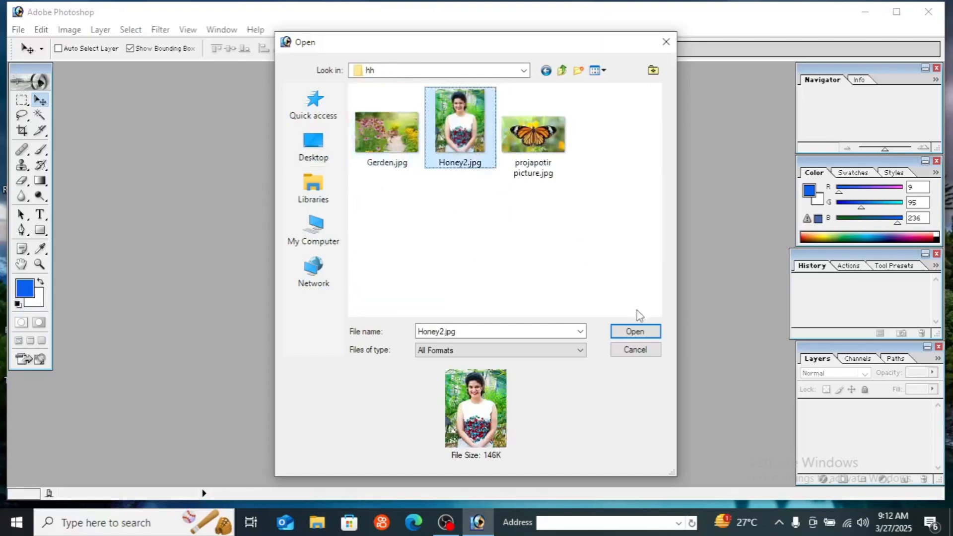
{"action": "left_click", "coordinate": [636, 330]}
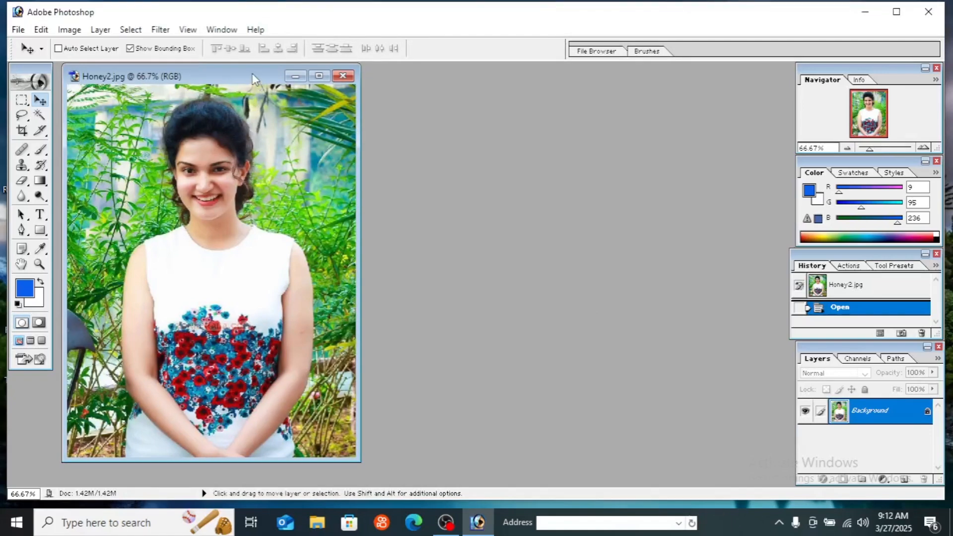
{"action": "left_click_drag", "start_coordinate": [251, 78], "coordinate": [236, 78]}
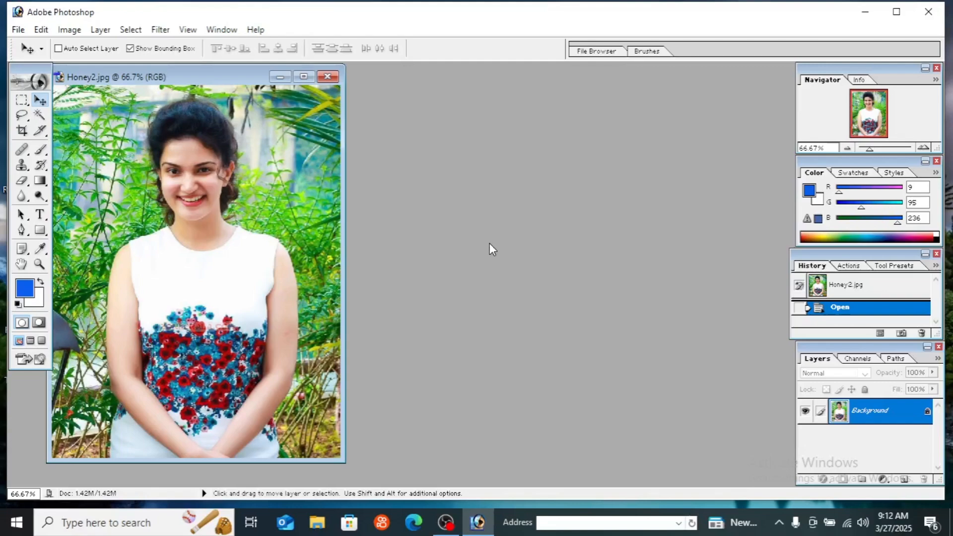
Open Gerden.jpg from the hh folder and place its window beside the Honey2.jpg portrait
{"action": "key", "text": "ctrl+o"}
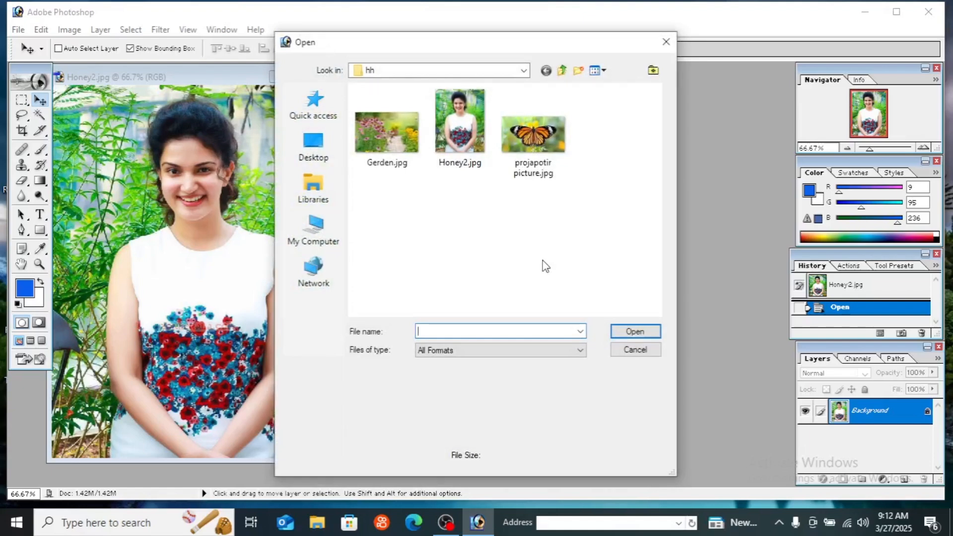
{"action": "left_click", "coordinate": [399, 147]}
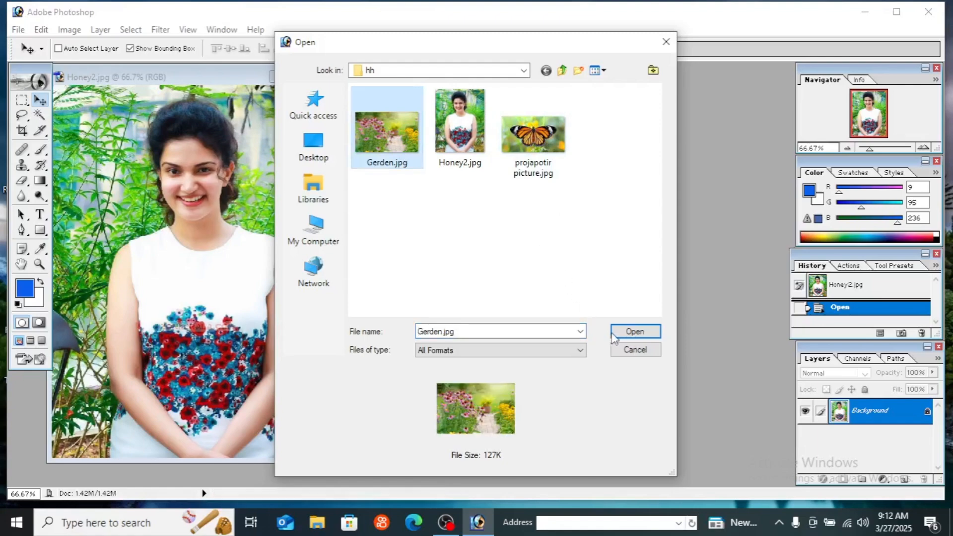
{"action": "left_click", "coordinate": [633, 332]}
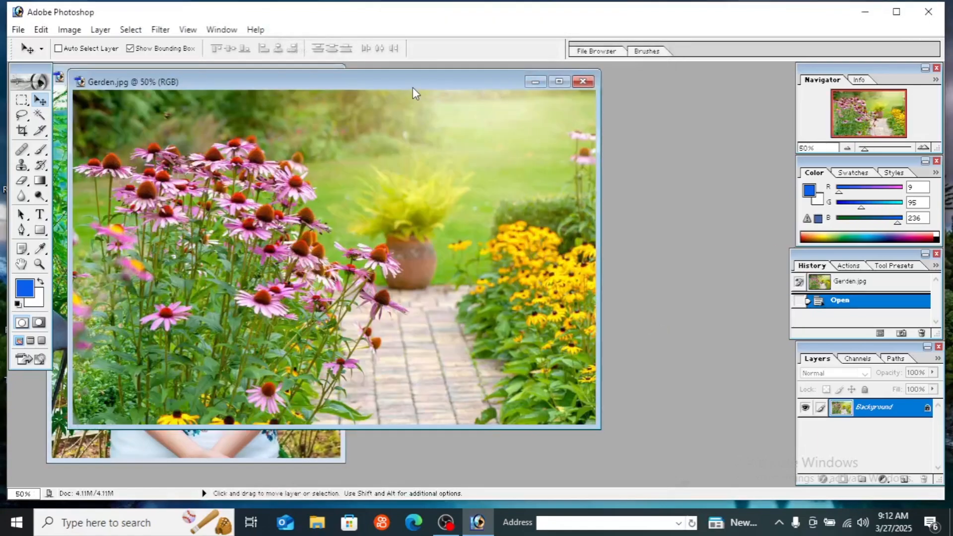
{"action": "left_click_drag", "start_coordinate": [413, 88], "coordinate": [681, 105]}
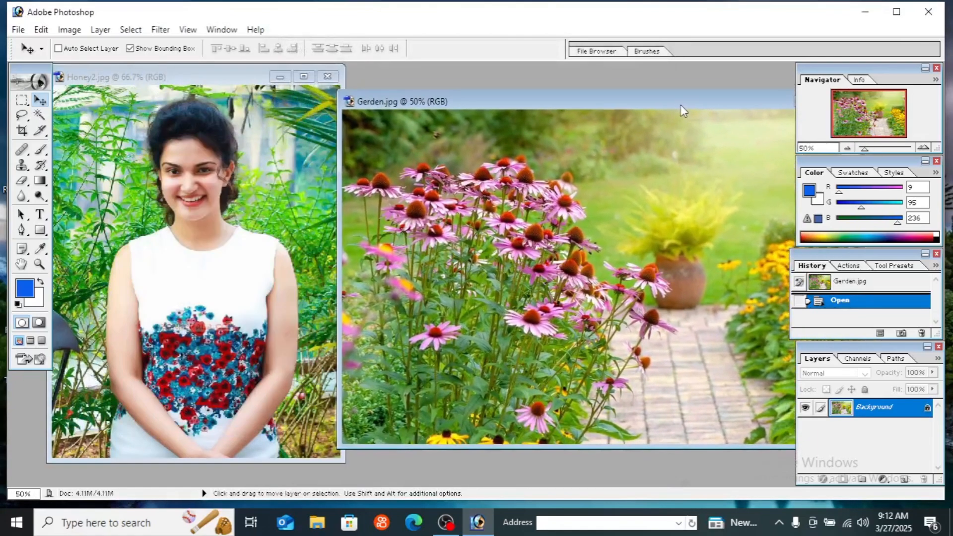
{"action": "left_click", "coordinate": [212, 174]}
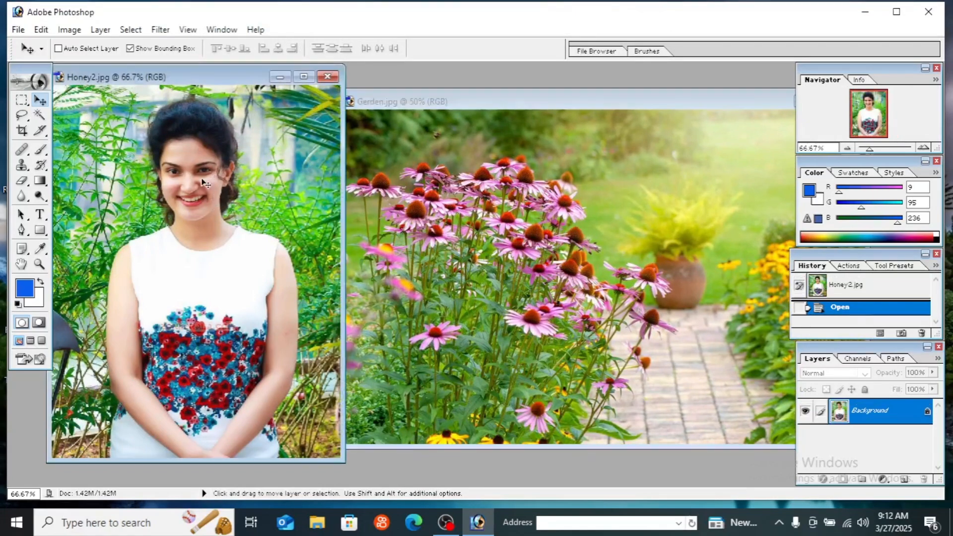
{"action": "left_click", "coordinate": [691, 226]}
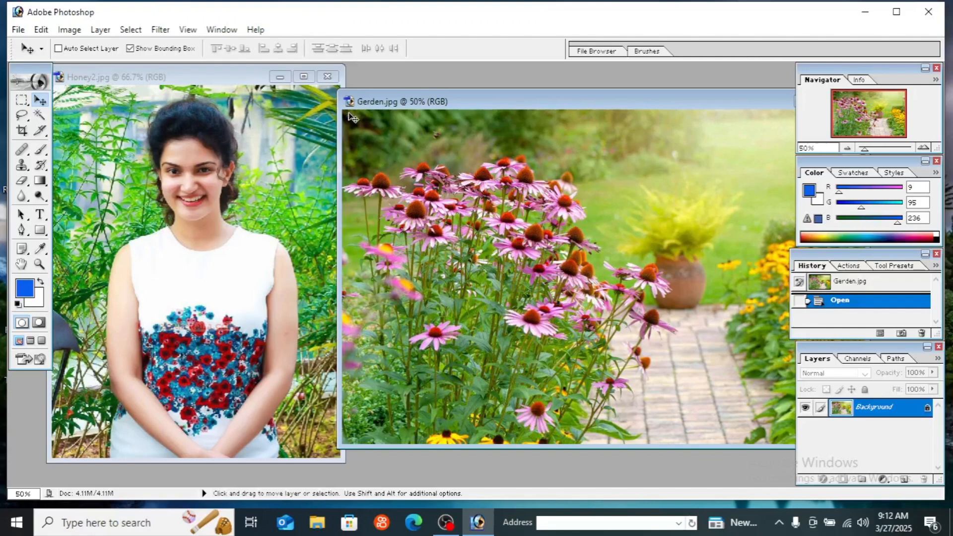
{"action": "left_click_drag", "start_coordinate": [532, 102], "coordinate": [511, 108]}
Maximize the Honey2.jpg window and fit the whole portrait in view
{"action": "left_click", "coordinate": [302, 77]}
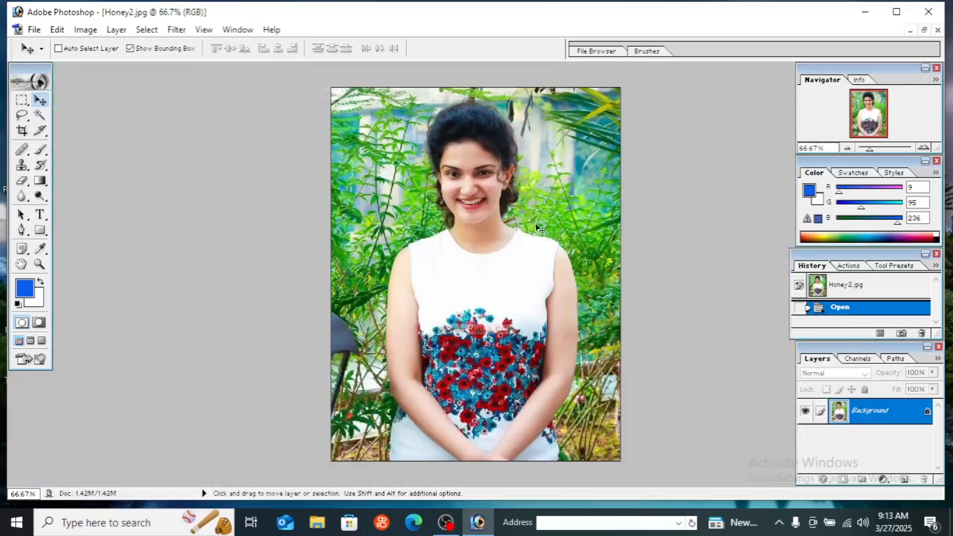
{"action": "key", "text": "ctrl+0"}
{"action": "key", "text": "ctrl+minus"}
{"action": "key", "text": "ctrl+plus"}
{"action": "key", "text": "ctrl+minus"}
{"action": "key", "text": "ctrl+plus"}
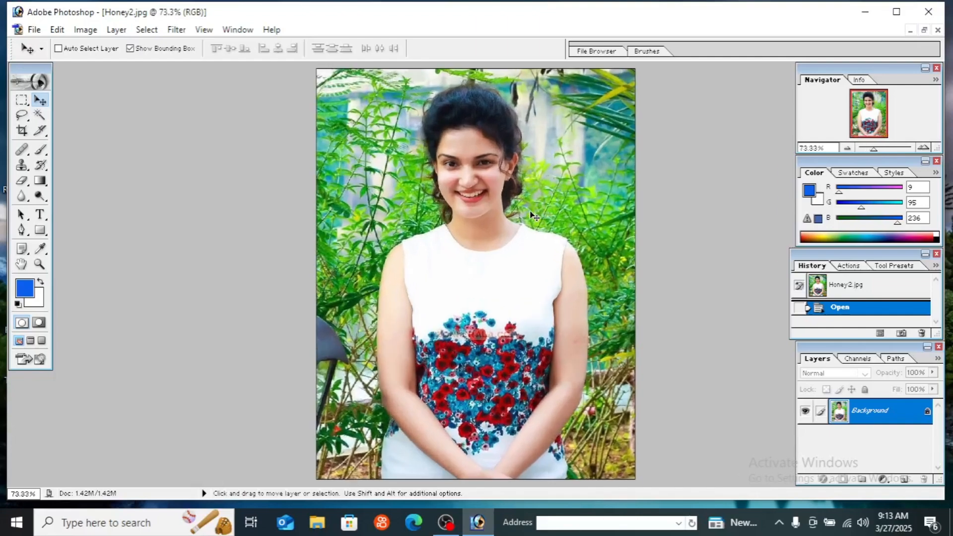
Start a Pen tool shape path at the portrait's lower edge and trace the dress side up to the left forearm
{"action": "left_click", "coordinate": [22, 231]}
{"action": "key", "text": "ctrl+plus"}
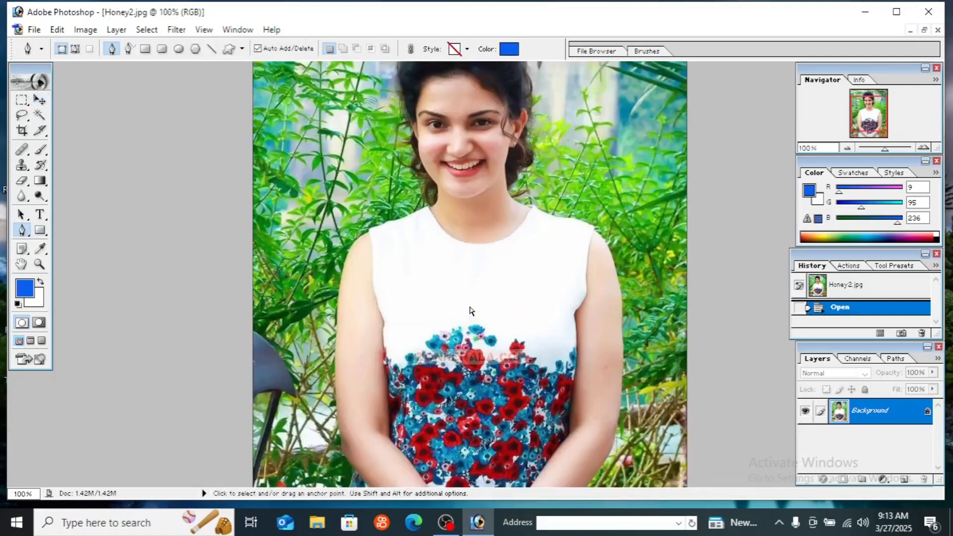
{"action": "key", "text": "ctrl+minus"}
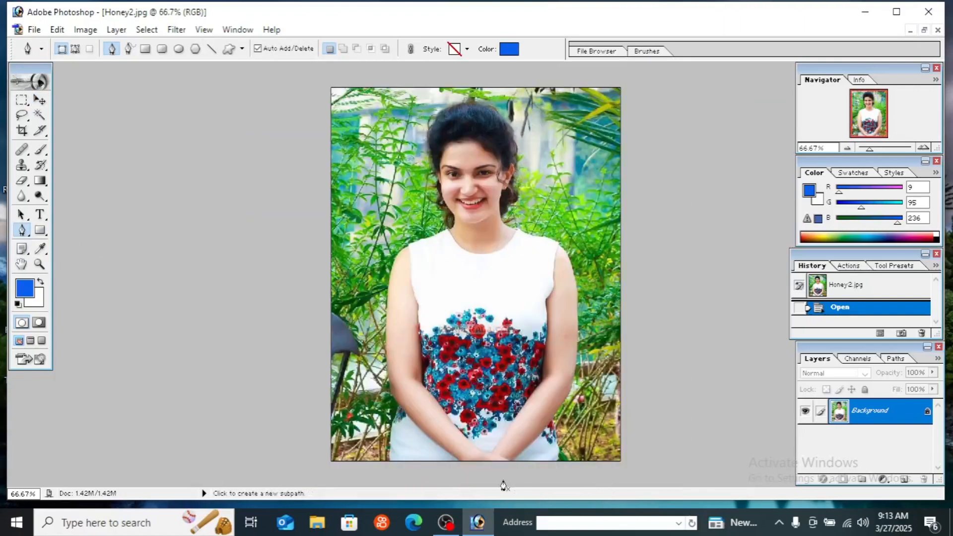
{"action": "left_click", "coordinate": [450, 466]}
{"action": "key", "text": "ctrl+plus"}
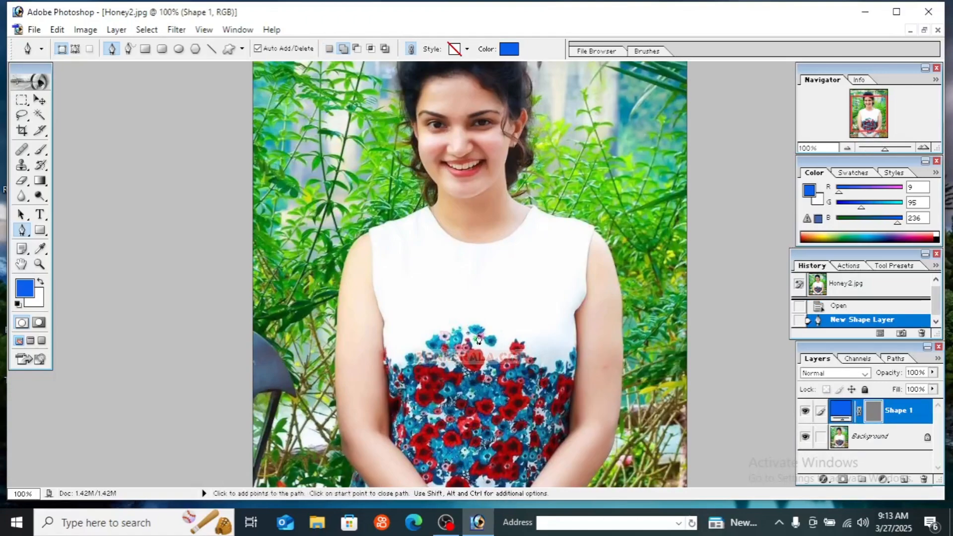
{"action": "scroll", "coordinate": [518, 401], "scroll_direction": "down", "scroll_amount": 3}
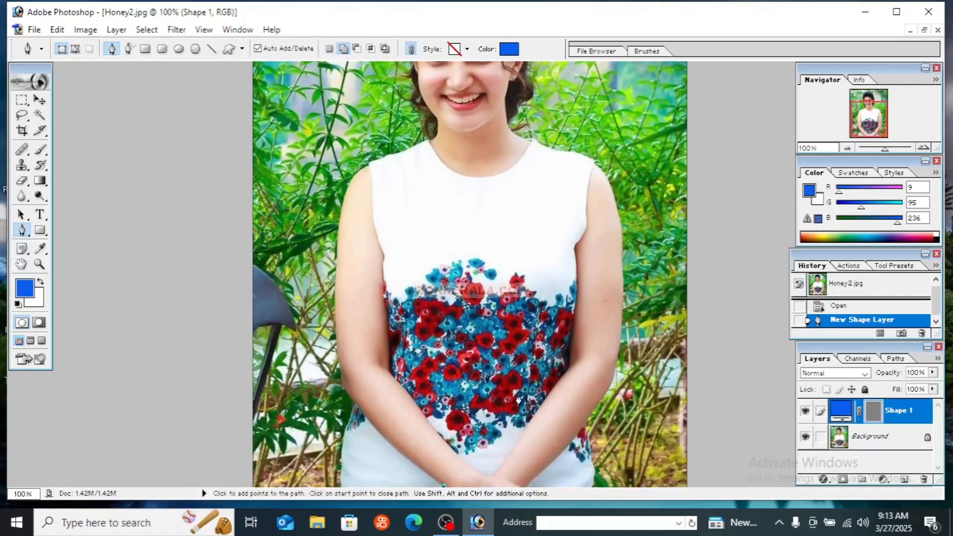
{"action": "left_click", "coordinate": [338, 489]}
{"action": "left_click_drag", "start_coordinate": [358, 412], "coordinate": [374, 402]}
{"action": "left_click", "coordinate": [358, 412], "text": "alt"}
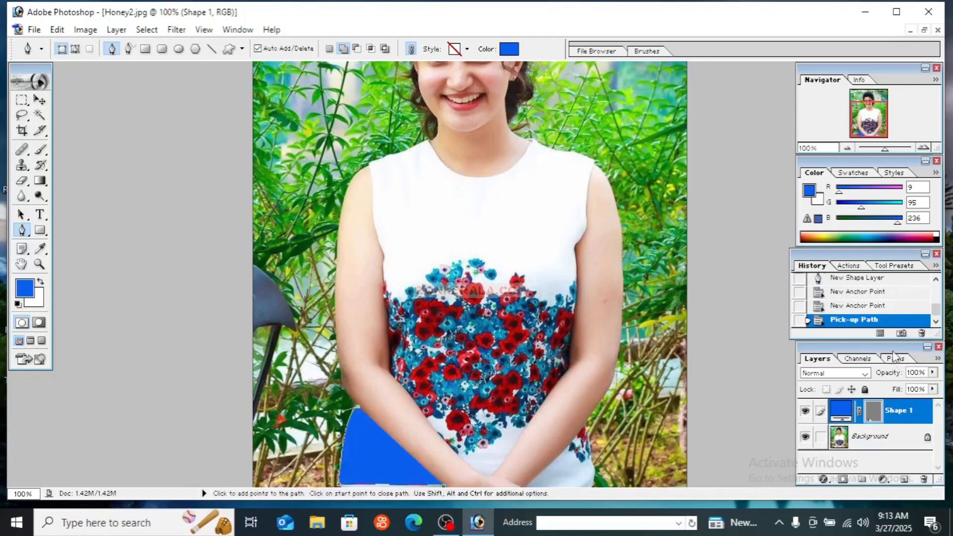
Set both the fill and the opacity of the Shape 1 layer to 0%
{"action": "left_click_drag", "start_coordinate": [888, 350], "coordinate": [859, 313]}
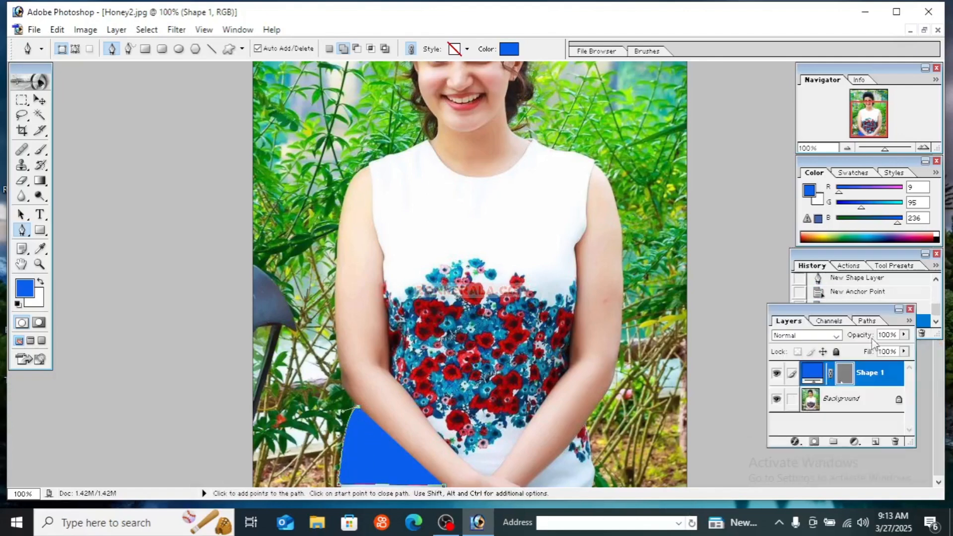
{"action": "left_click", "coordinate": [903, 351]}
{"action": "type", "text": "0"}
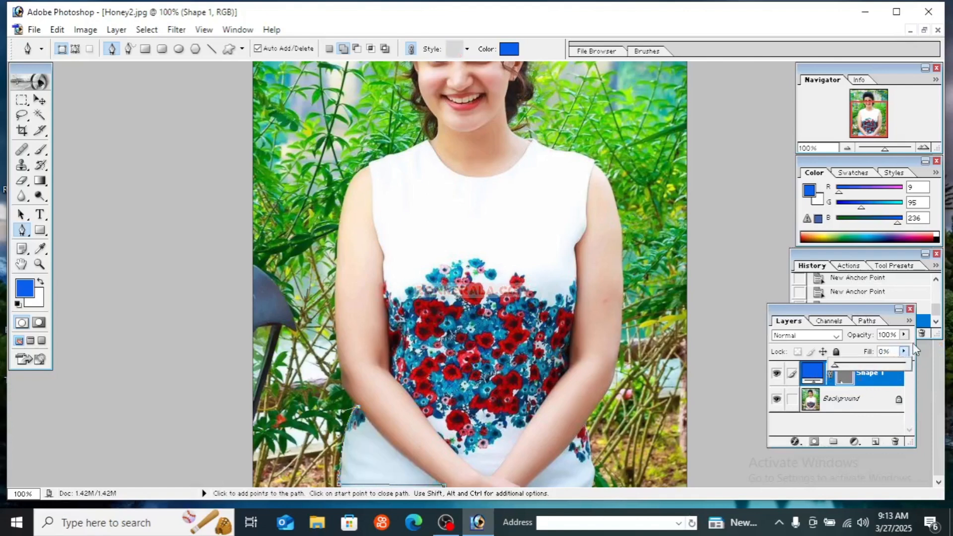
{"action": "key", "text": "Return"}
{"action": "left_click_drag", "start_coordinate": [904, 334], "coordinate": [164, 427]}
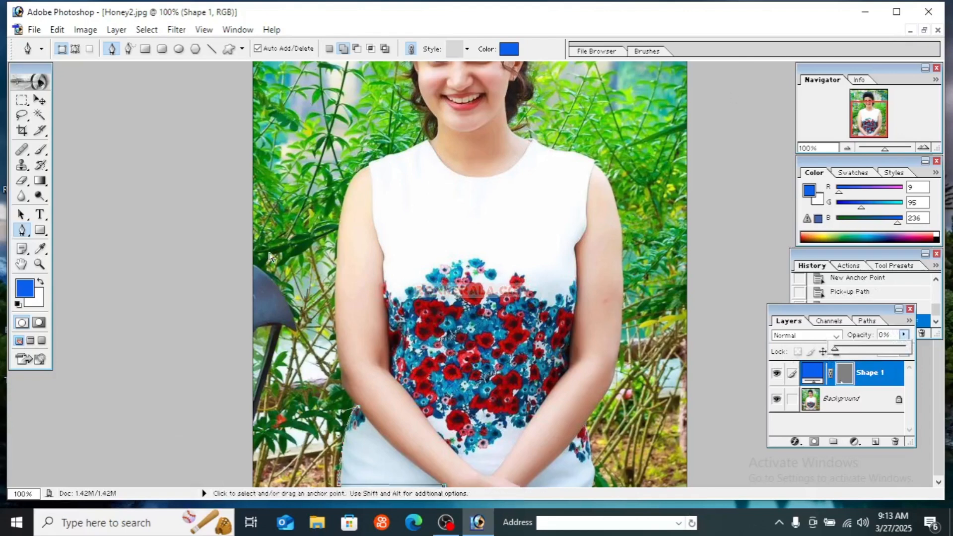
{"action": "key", "text": "Return"}
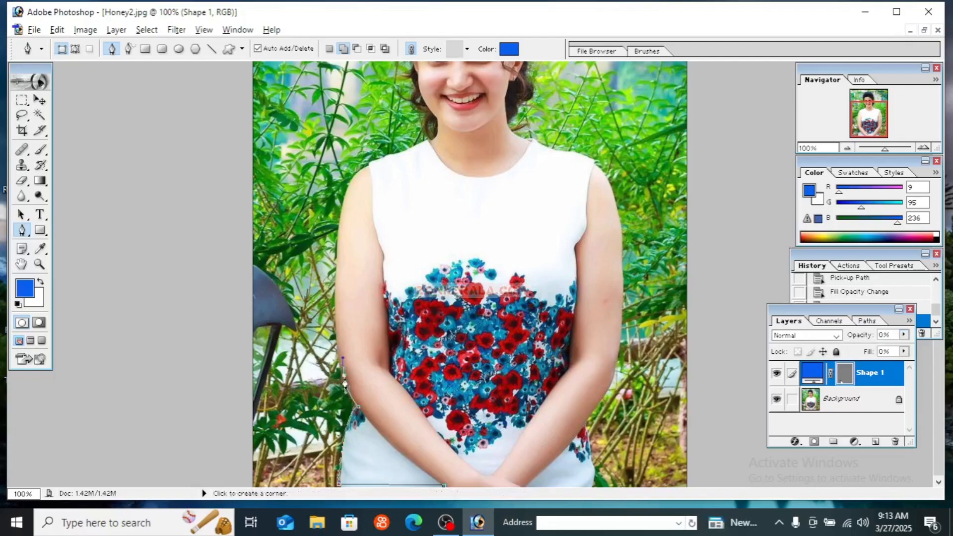
Continue the Pen path along the outer edge of the left arm up to the dress's shoulder edge
{"action": "key", "text": "ctrl+plus"}
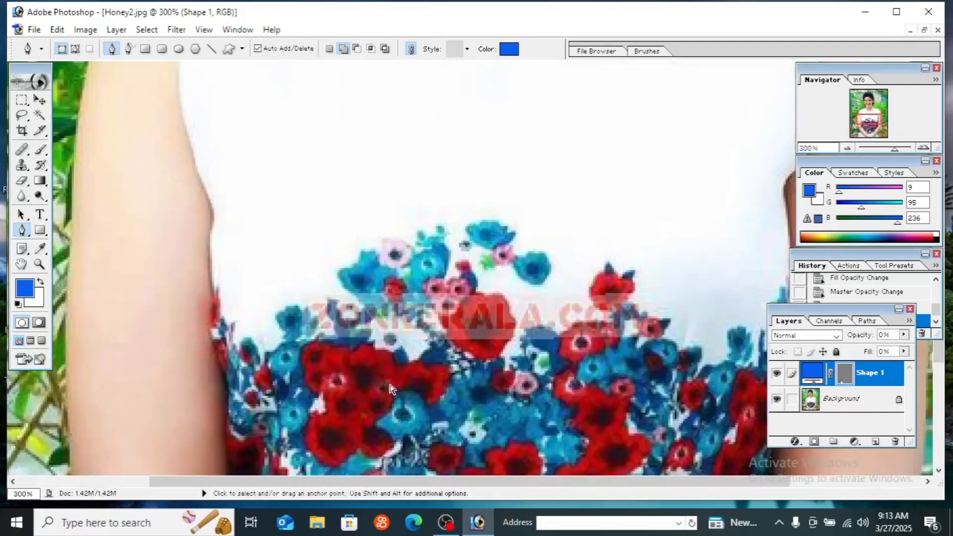
{"action": "scroll", "coordinate": [381, 400], "scroll_direction": "down", "scroll_amount": 2}
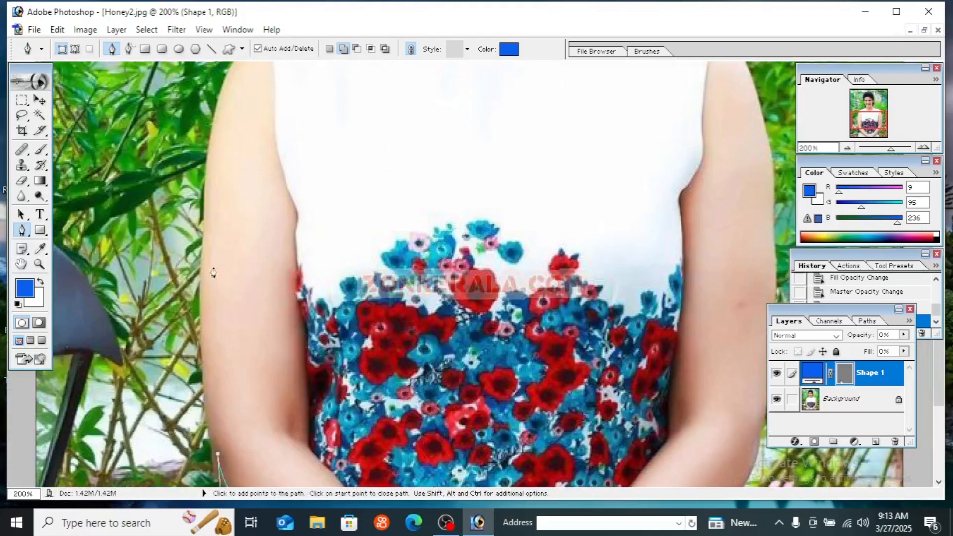
{"action": "left_click", "coordinate": [205, 242]}
{"action": "left_click_drag", "start_coordinate": [207, 241], "coordinate": [277, 187]}
{"action": "left_click", "coordinate": [209, 241]}
{"action": "scroll", "coordinate": [217, 249], "scroll_direction": "up", "scroll_amount": 3}
{"action": "left_click", "coordinate": [224, 205]}
{"action": "scroll", "coordinate": [224, 211], "scroll_direction": "up", "scroll_amount": 1}
{"action": "left_click", "coordinate": [269, 184]}
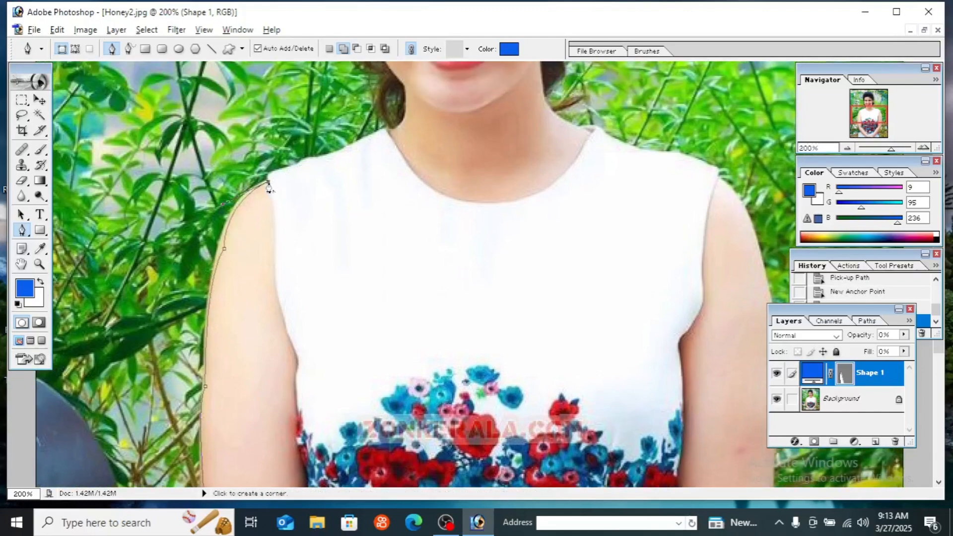
Extend the Pen path along the left shoulder seam and up the side of the neck
{"action": "scroll", "coordinate": [374, 209], "scroll_direction": "up", "scroll_amount": 1}
{"action": "left_click", "coordinate": [347, 216]}
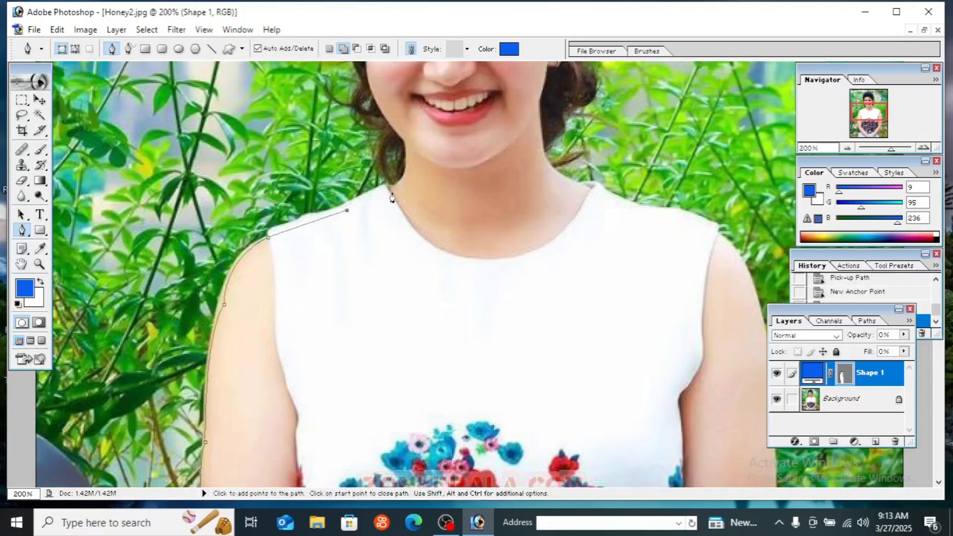
{"action": "left_click", "coordinate": [390, 188]}
{"action": "scroll", "coordinate": [400, 237], "scroll_direction": "up", "scroll_amount": 1}
{"action": "left_click", "coordinate": [399, 229]}
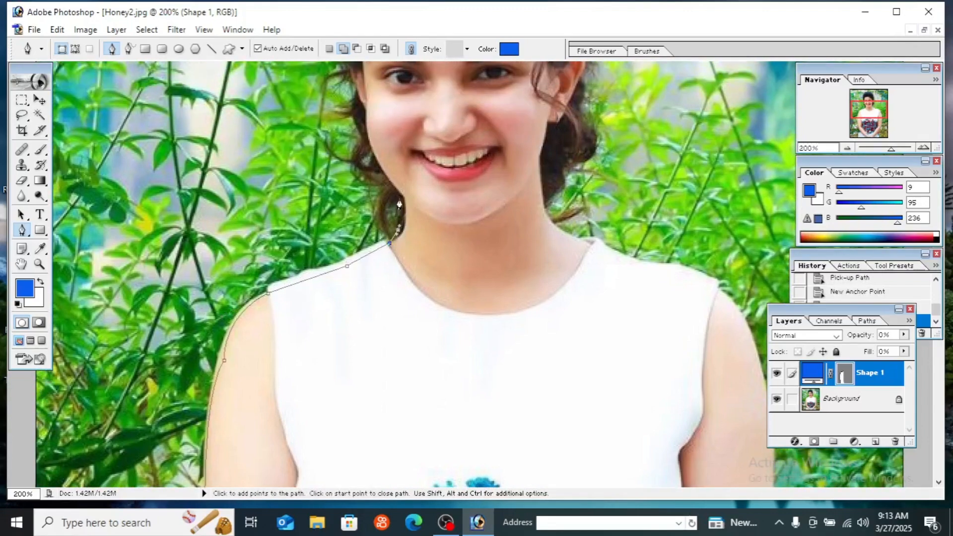
{"action": "left_click", "coordinate": [396, 195]}
Trace the Pen path from the jaw up the left side of the face to the hairline beside the eye
{"action": "scroll", "coordinate": [396, 203], "scroll_direction": "up", "scroll_amount": 2}
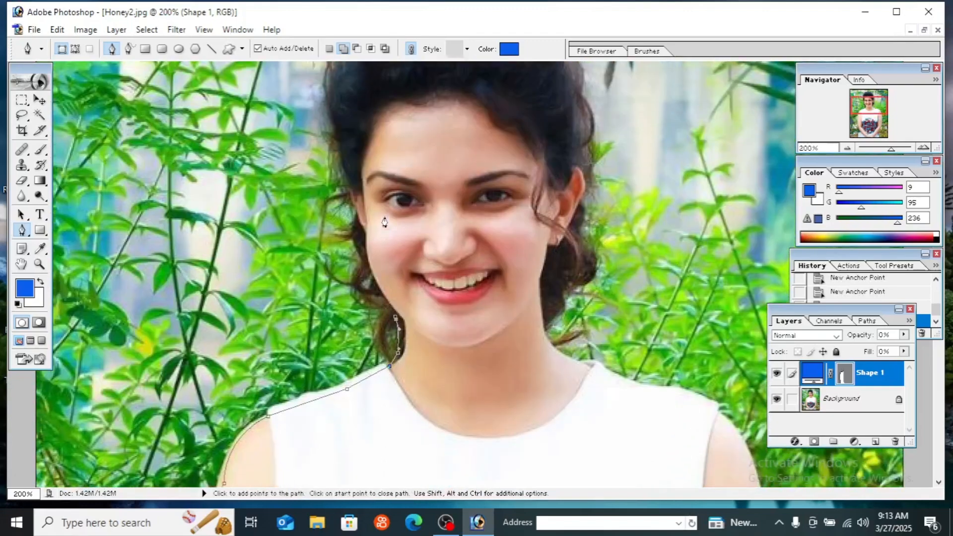
{"action": "left_click_drag", "start_coordinate": [361, 250], "coordinate": [363, 228]}
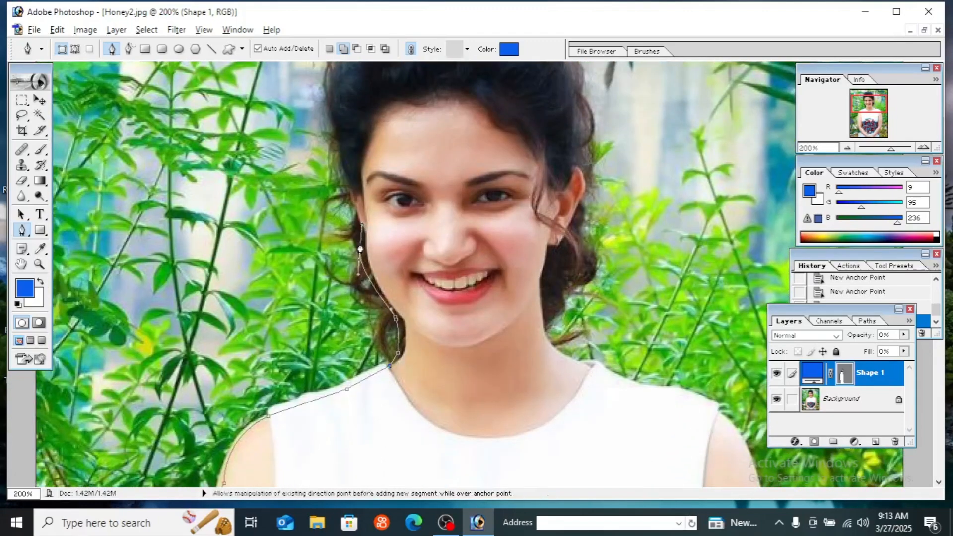
{"action": "left_click", "coordinate": [355, 205]}
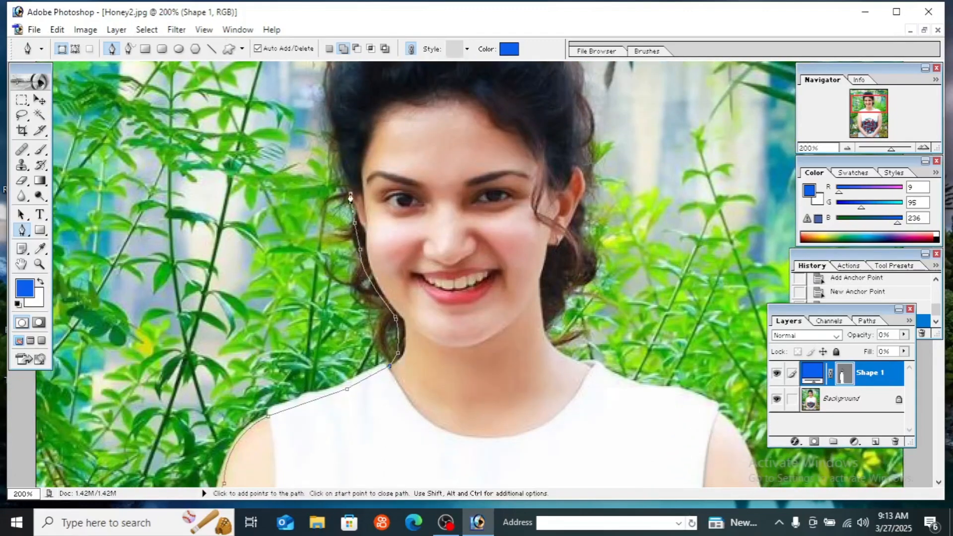
{"action": "left_click", "coordinate": [342, 160]}
Curve the Pen path up the left side of the hair and over the top of the head
{"action": "scroll", "coordinate": [349, 198], "scroll_direction": "up", "scroll_amount": 2}
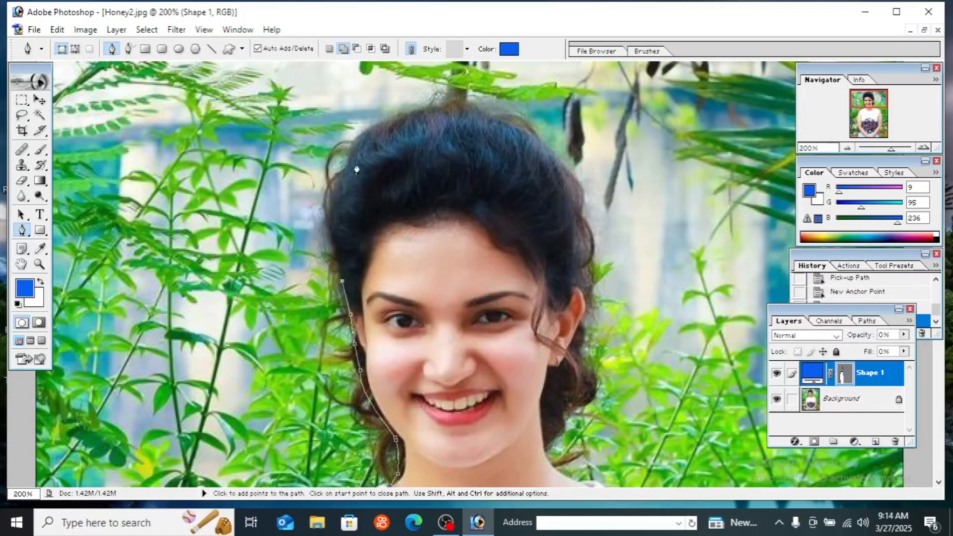
{"action": "left_click_drag", "start_coordinate": [357, 170], "coordinate": [405, 128]}
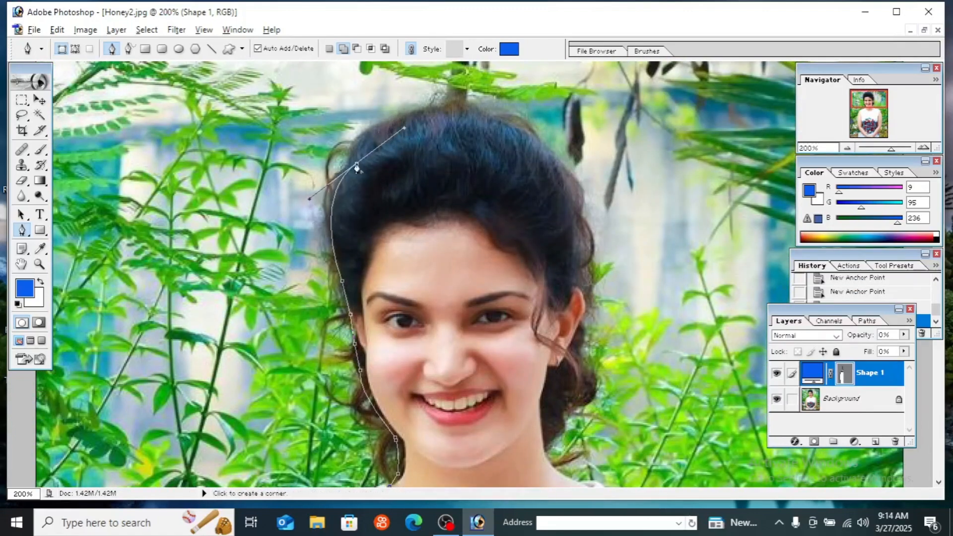
{"action": "left_click", "coordinate": [356, 168]}
{"action": "left_click_drag", "start_coordinate": [530, 140], "coordinate": [648, 218]}
{"action": "left_click", "coordinate": [529, 140]}
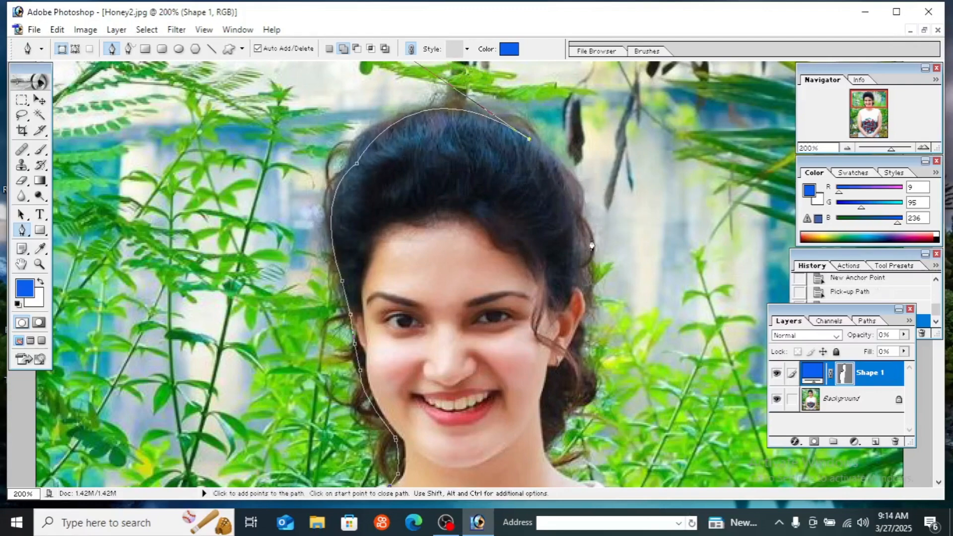
Continue the Pen path down the right side of the hair, behind the ear and in to the neck
{"action": "left_click_drag", "start_coordinate": [579, 239], "coordinate": [589, 306]}
{"action": "left_click", "coordinate": [579, 238]}
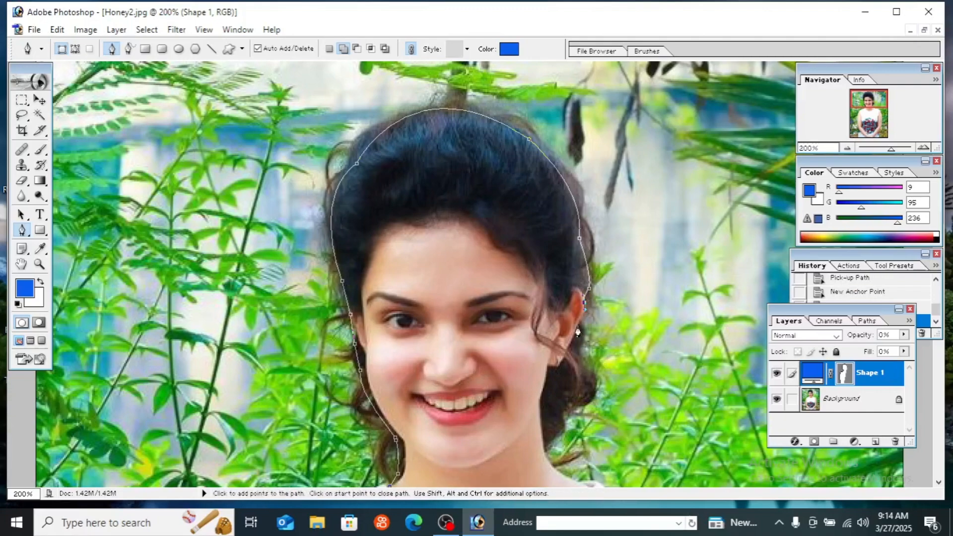
{"action": "left_click_drag", "start_coordinate": [578, 327], "coordinate": [567, 375]}
{"action": "scroll", "coordinate": [571, 377], "scroll_direction": "down", "scroll_amount": 2}
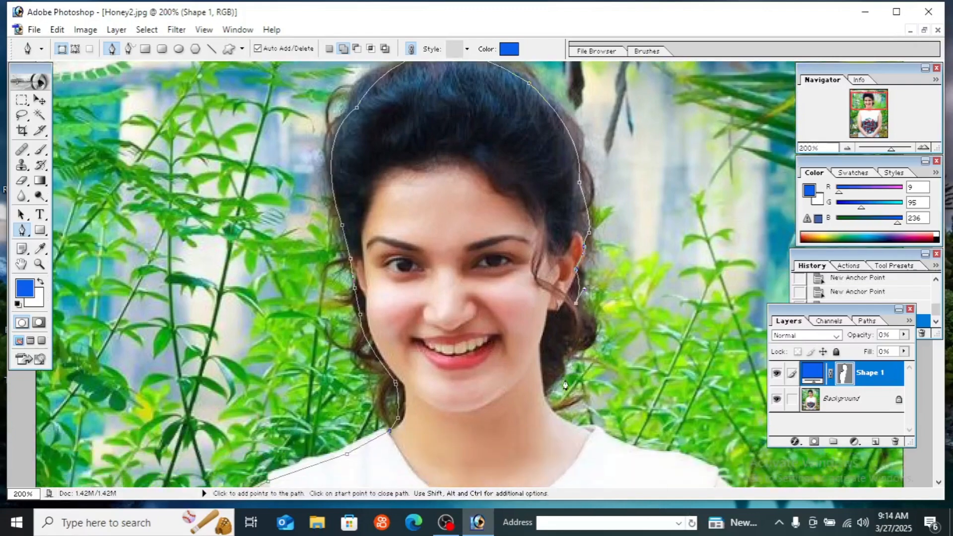
{"action": "left_click_drag", "start_coordinate": [555, 362], "coordinate": [541, 387]}
Extend the Pen path from the neck along the dress's right shoulder seam, re-placing the last anchor closer to the shoulder edge
{"action": "scroll", "coordinate": [551, 386], "scroll_direction": "down", "scroll_amount": 4}
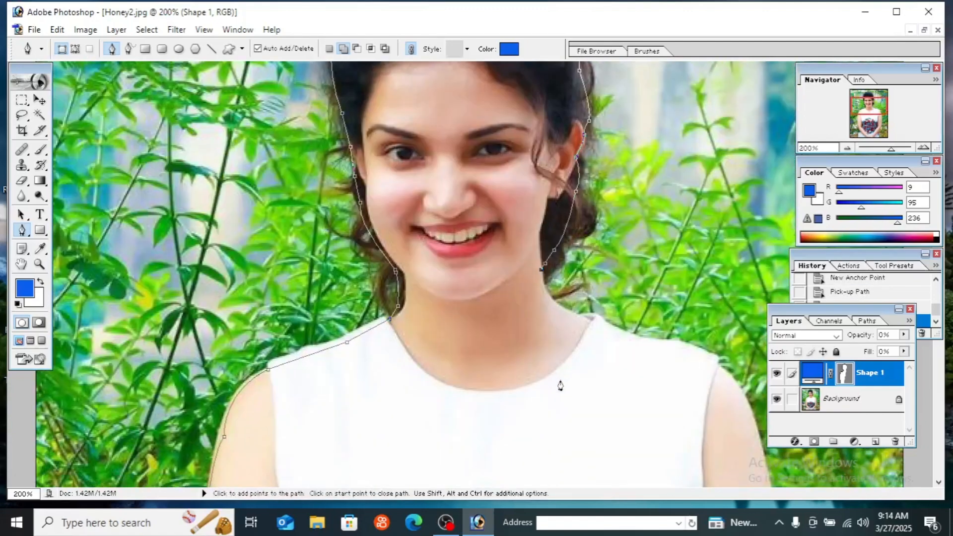
{"action": "left_click_drag", "start_coordinate": [592, 320], "coordinate": [636, 322]}
{"action": "left_click", "coordinate": [622, 333]}
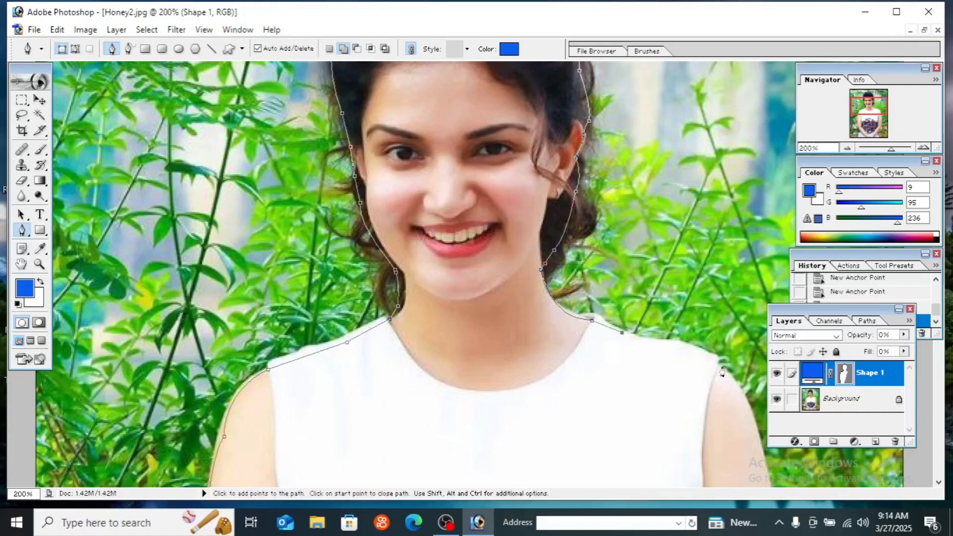
{"action": "key", "text": "ctrl+minus"}
{"action": "scroll", "coordinate": [611, 396], "scroll_direction": "down", "scroll_amount": 1}
{"action": "scroll", "coordinate": [615, 348], "scroll_direction": "up", "scroll_amount": 1}
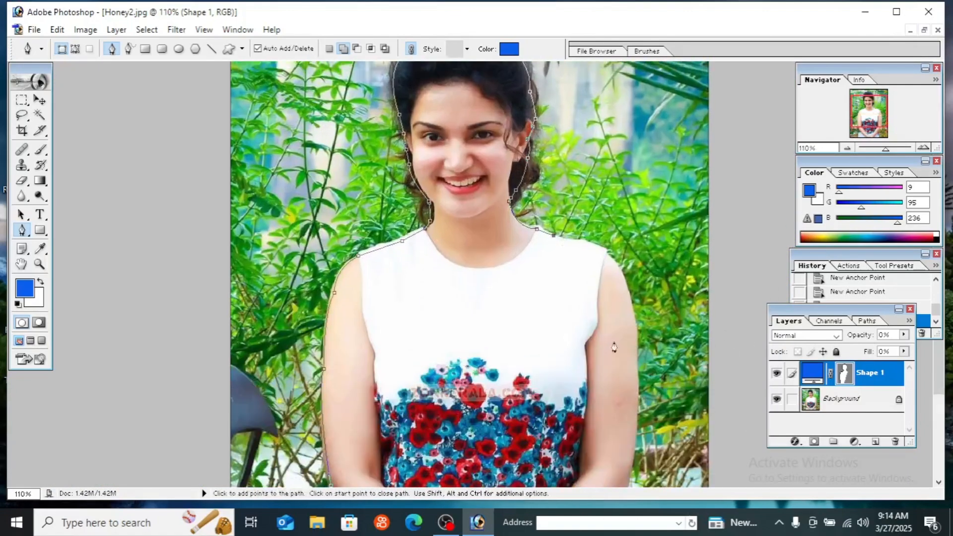
{"action": "left_click", "coordinate": [582, 252]}
{"action": "key", "text": "ctrl+z"}
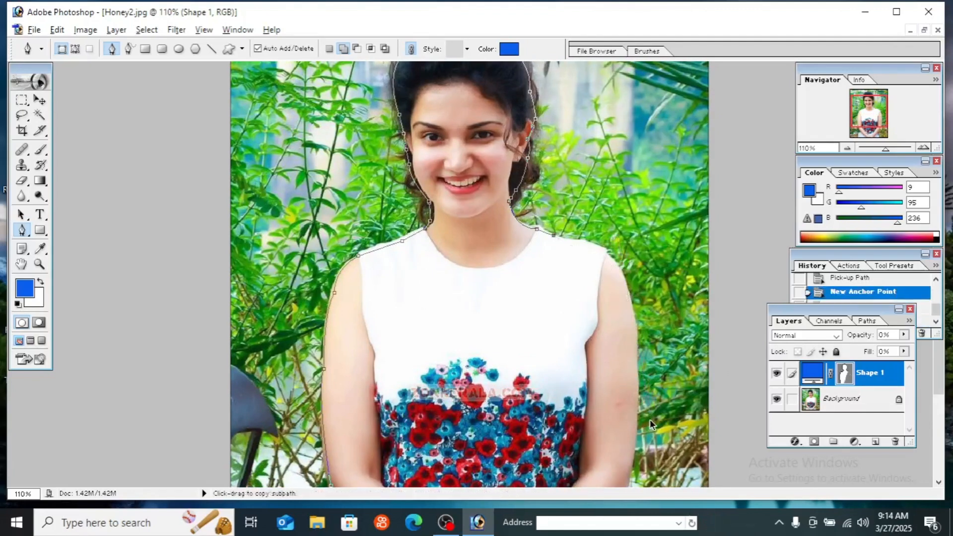
{"action": "key", "text": "ctrl+z"}
{"action": "left_click", "coordinate": [575, 240]}
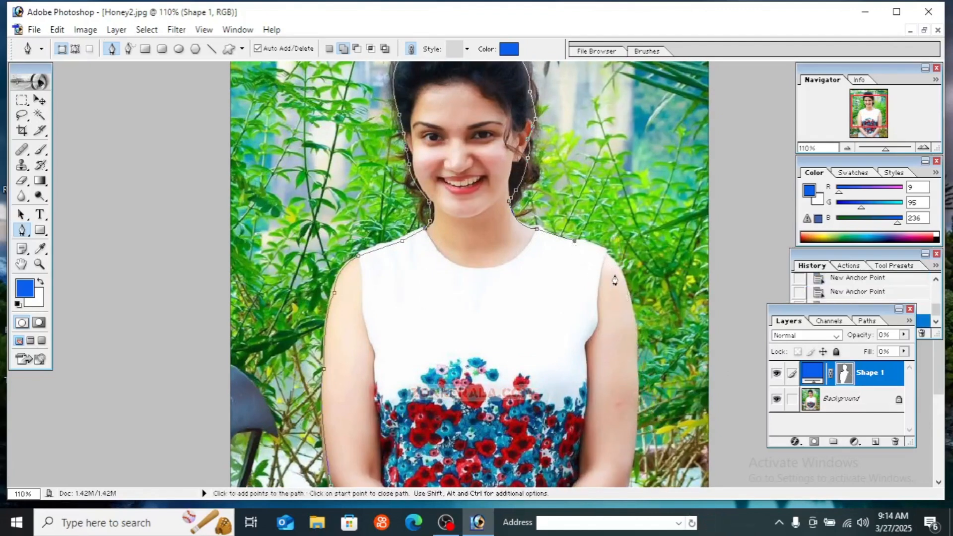
Curve the Pen path around the right shoulder and down the outer edge of the right arm past the elbow
{"action": "left_click_drag", "start_coordinate": [631, 300], "coordinate": [650, 347]}
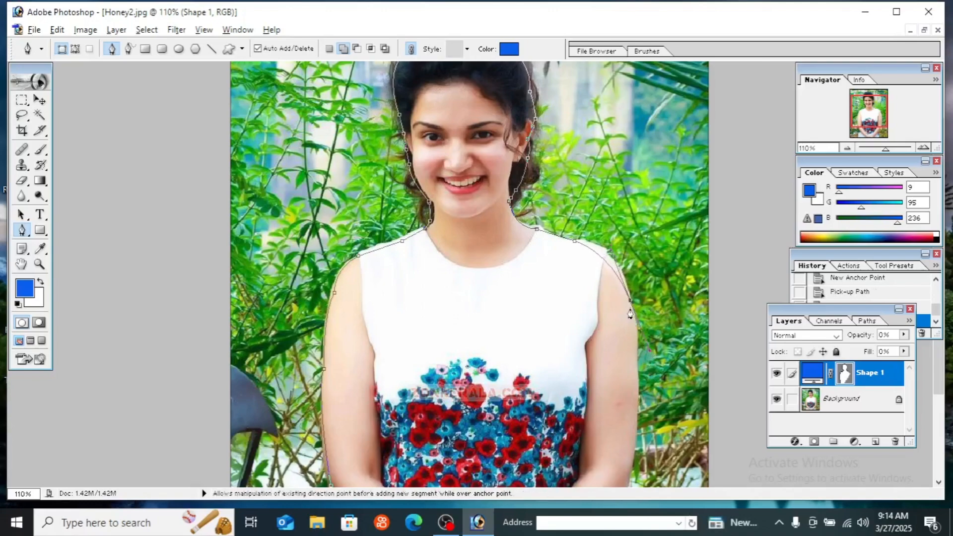
{"action": "scroll", "coordinate": [629, 308], "scroll_direction": "down", "scroll_amount": 5}
{"action": "left_click_drag", "start_coordinate": [634, 304], "coordinate": [631, 338]}
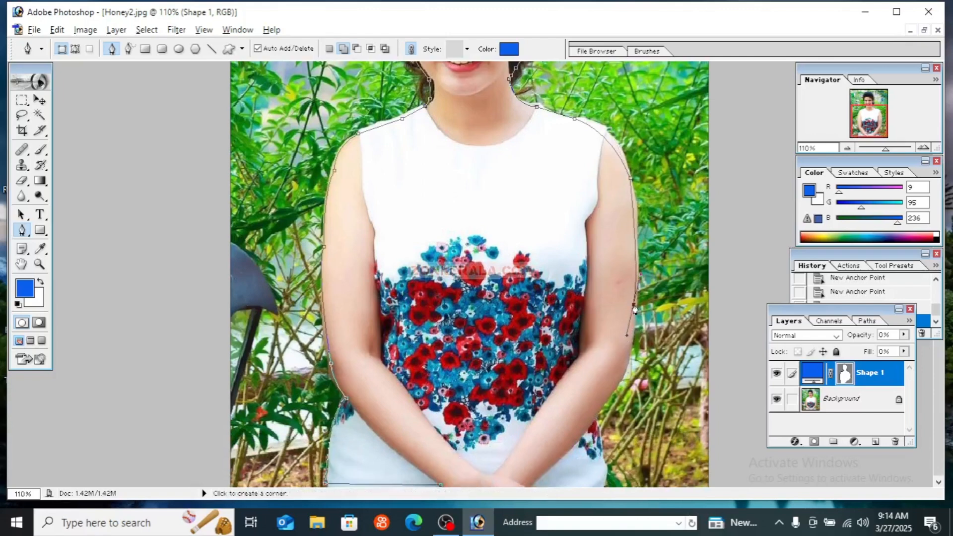
{"action": "left_click", "coordinate": [631, 340]}
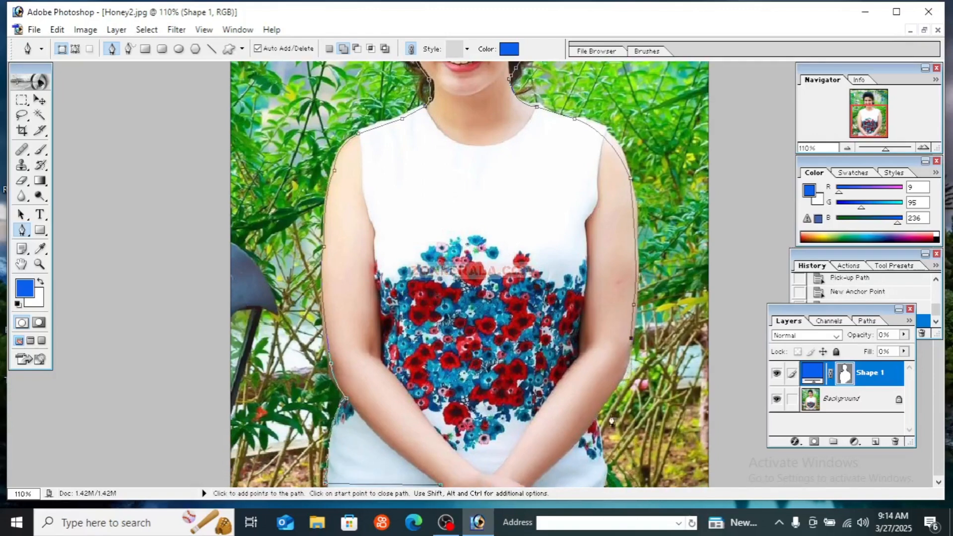
{"action": "left_click_drag", "start_coordinate": [600, 404], "coordinate": [576, 418]}
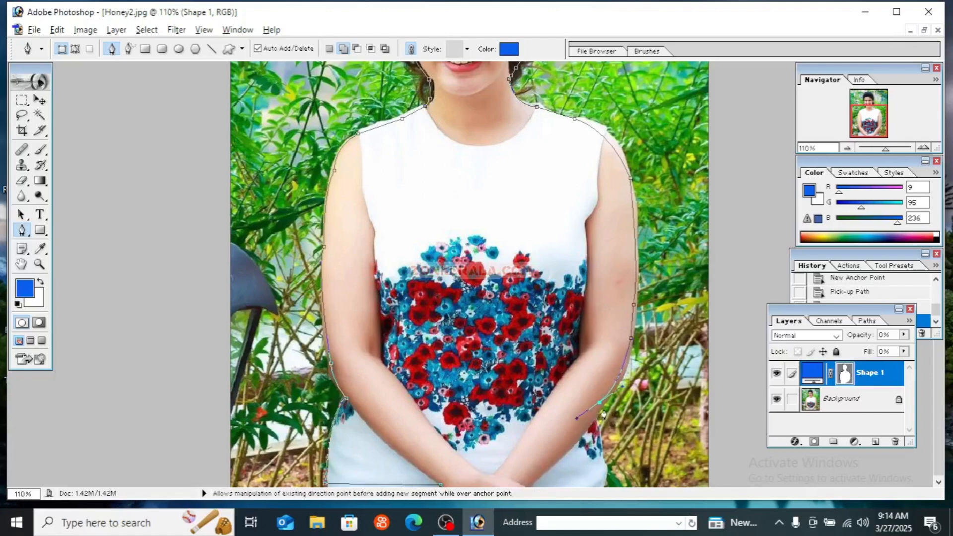
Run the Pen path from the right forearm down the side of the dress and close it along the bottom edge
{"action": "left_click", "coordinate": [595, 416]}
{"action": "left_click", "coordinate": [573, 450]}
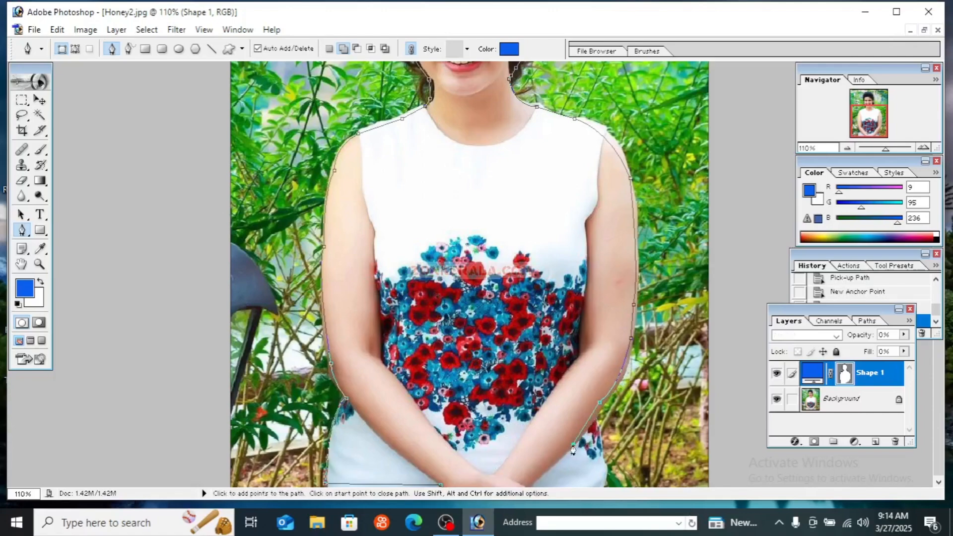
{"action": "key", "text": "ctrl+minus"}
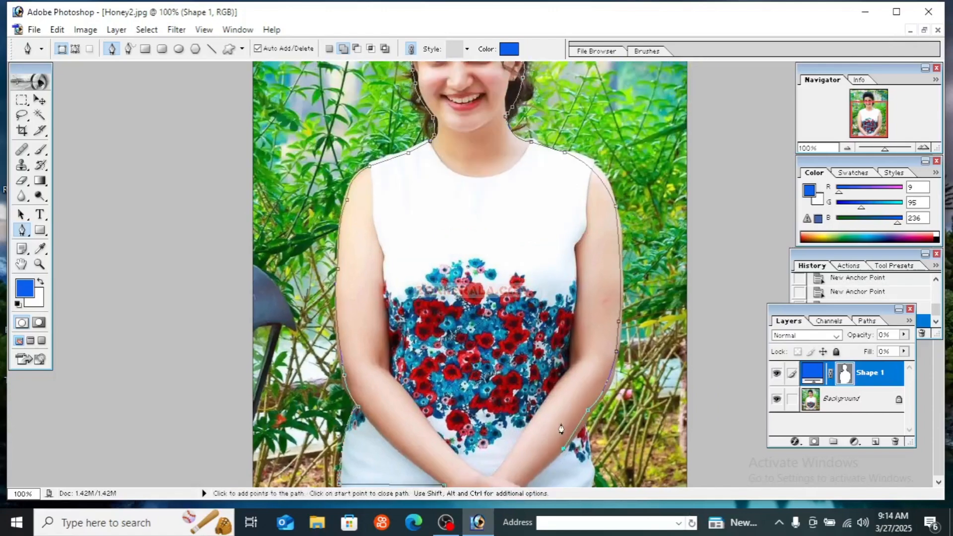
{"action": "key", "text": "ctrl+z"}
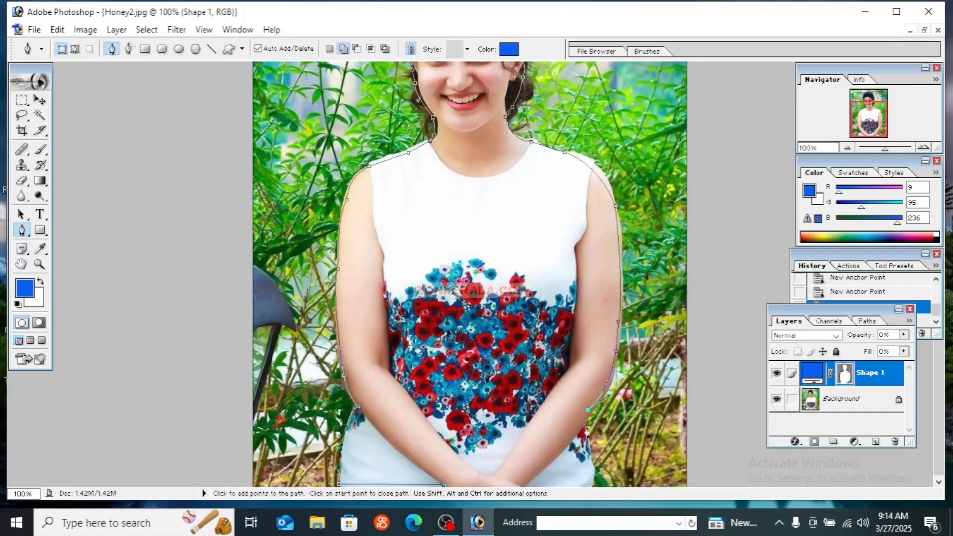
{"action": "left_click", "coordinate": [587, 426]}
{"action": "left_click", "coordinate": [592, 477]}
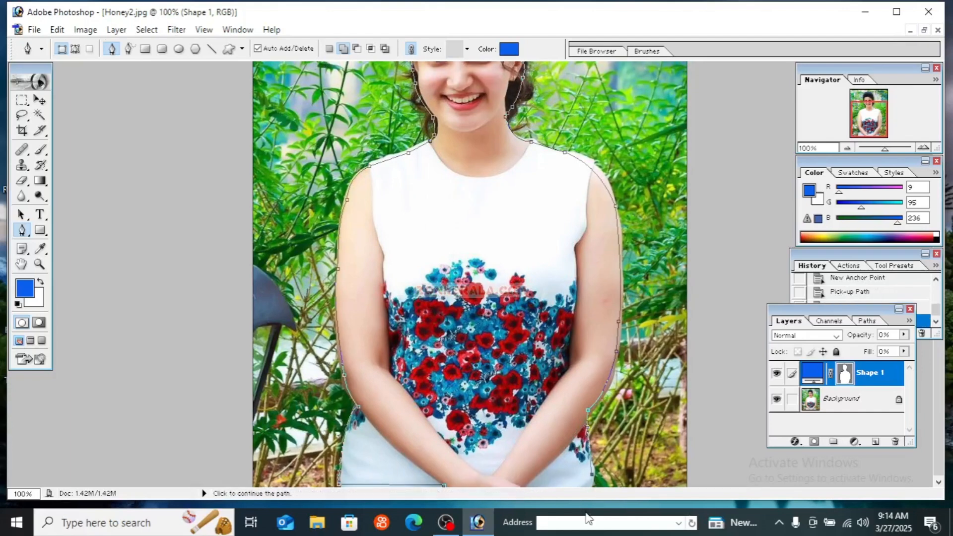
{"action": "left_click", "coordinate": [591, 486]}
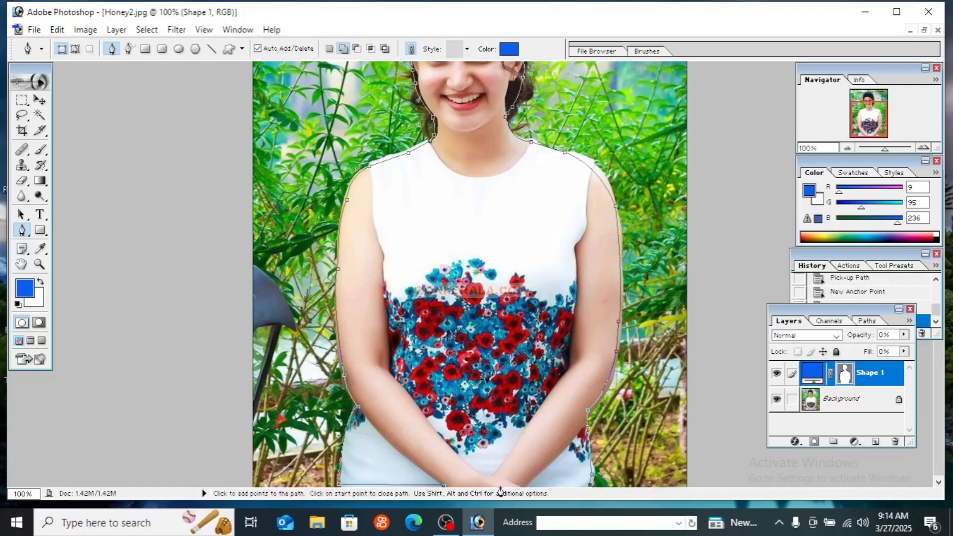
{"action": "left_click", "coordinate": [446, 486]}
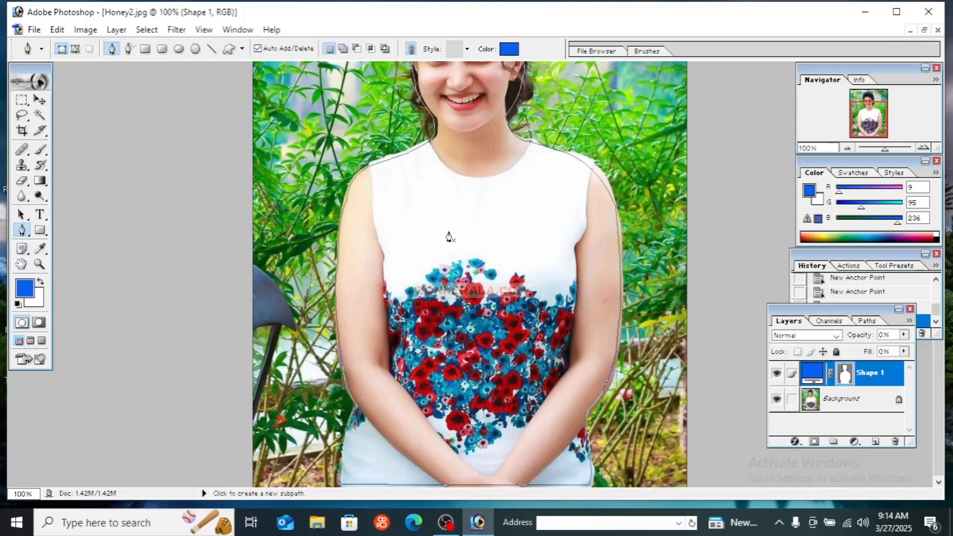
Convert the closed path into a new anti-aliased selection with a 2-pixel feather radius
{"action": "right_click", "coordinate": [464, 203]}
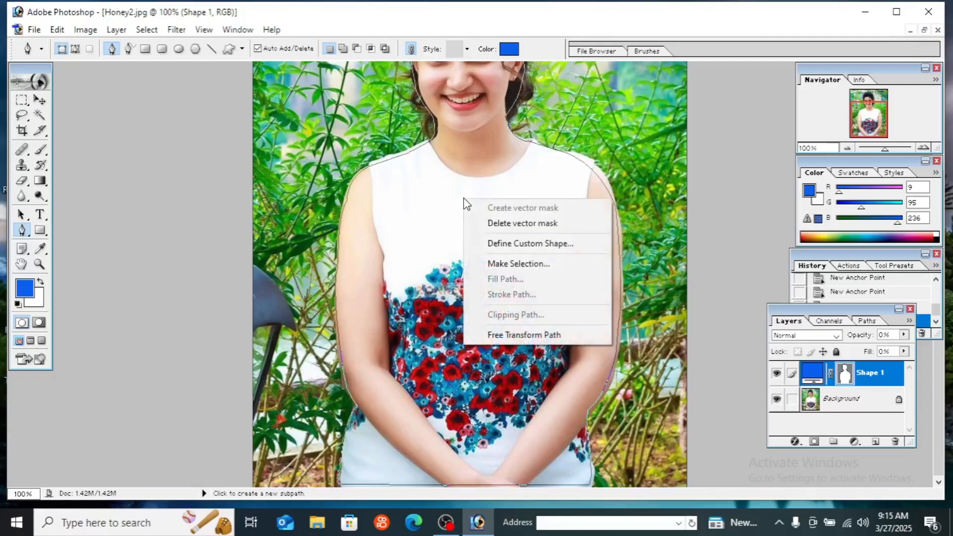
{"action": "left_click", "coordinate": [508, 265]}
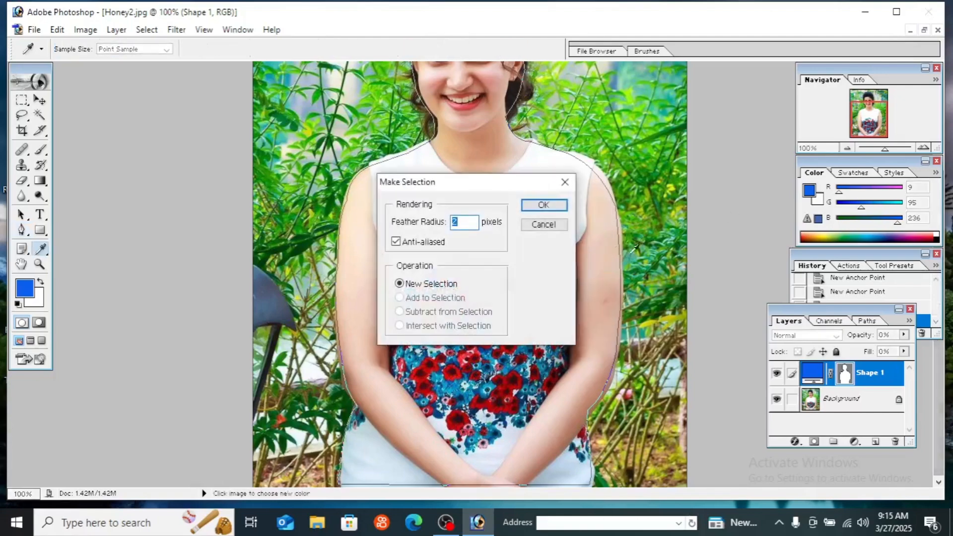
{"action": "left_click", "coordinate": [544, 205]}
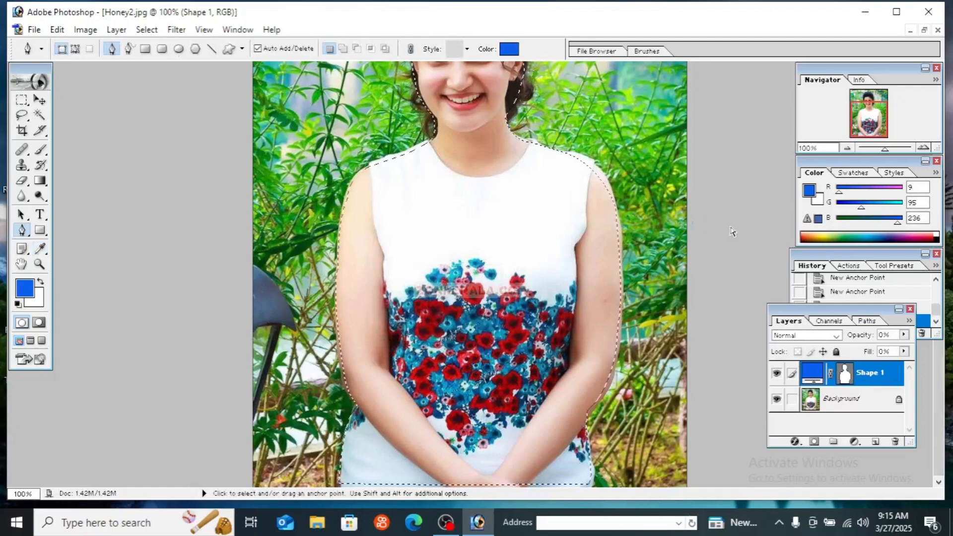
Delete the Shape 1 layer, keeping the selection around the woman
{"action": "key", "text": "ctrl+minus"}
{"action": "scroll", "coordinate": [725, 233], "scroll_direction": "up", "scroll_amount": 1}
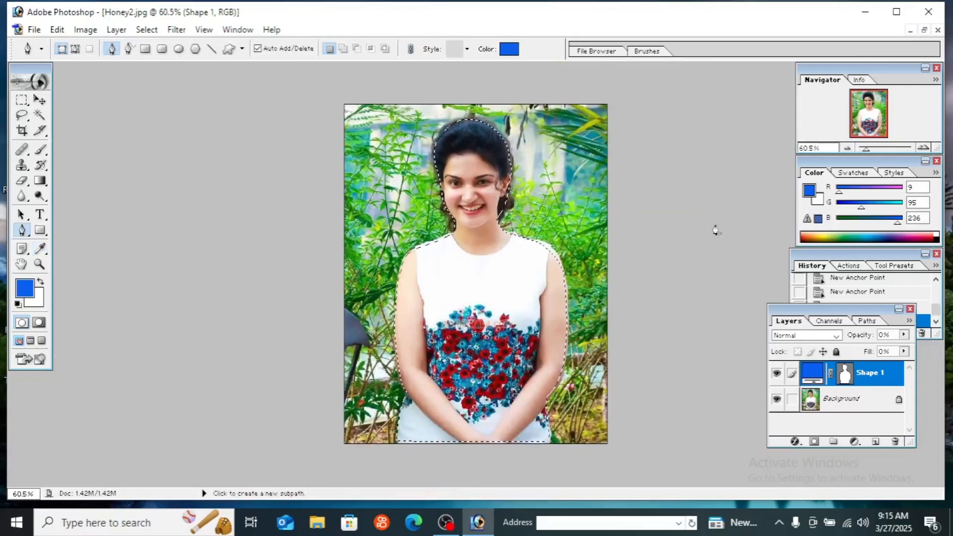
{"action": "left_click_drag", "start_coordinate": [868, 374], "coordinate": [896, 442]}
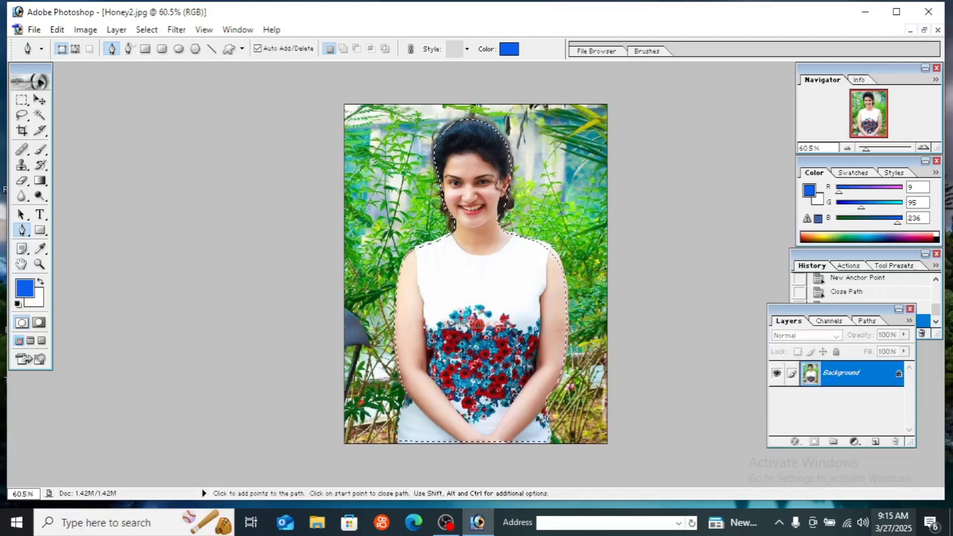
Show both documents in floating windows and move the selected woman from Honey2.jpg onto the Gerden.jpg image
{"action": "left_click", "coordinate": [925, 30]}
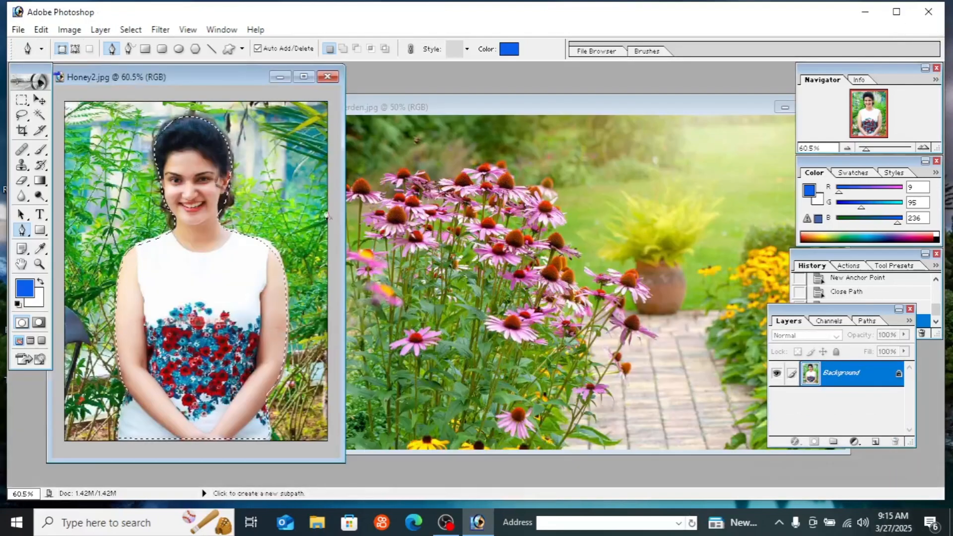
{"action": "left_click", "coordinate": [40, 99]}
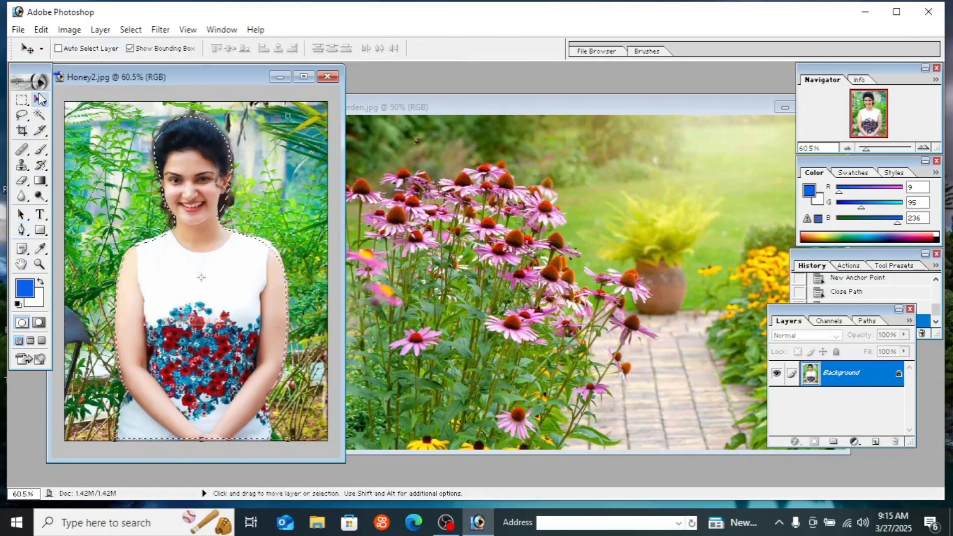
{"action": "left_click_drag", "start_coordinate": [205, 179], "coordinate": [539, 218]}
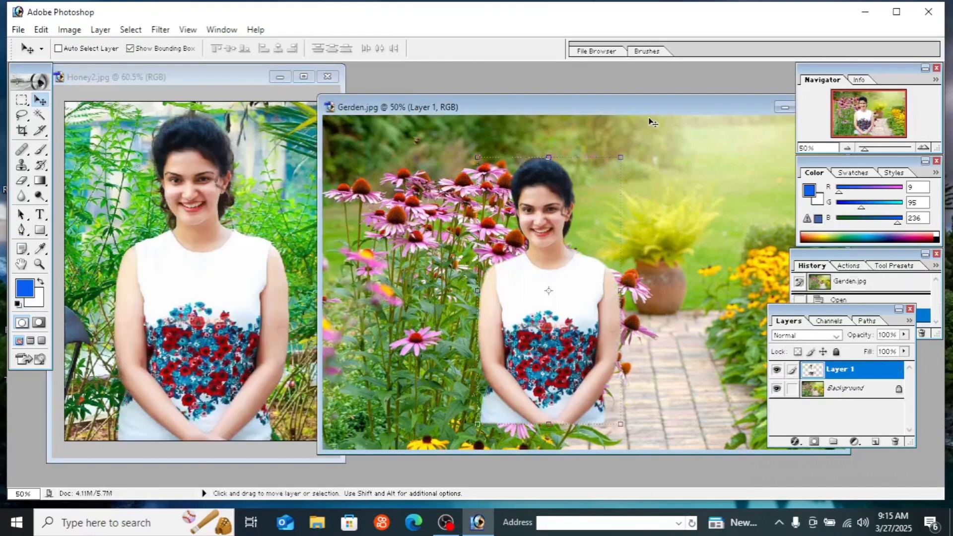
Maximize the Gerden.jpg document and move the woman to the bottom edge, in front of the brick path beside the yellow flowers
{"action": "left_click_drag", "start_coordinate": [641, 102], "coordinate": [391, 96]}
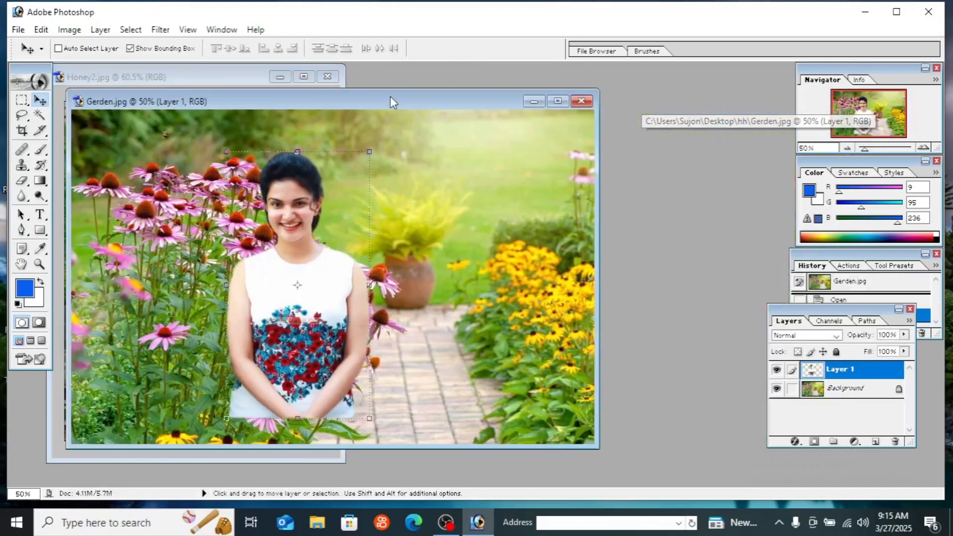
{"action": "left_click", "coordinate": [559, 101]}
{"action": "left_click", "coordinate": [556, 336]}
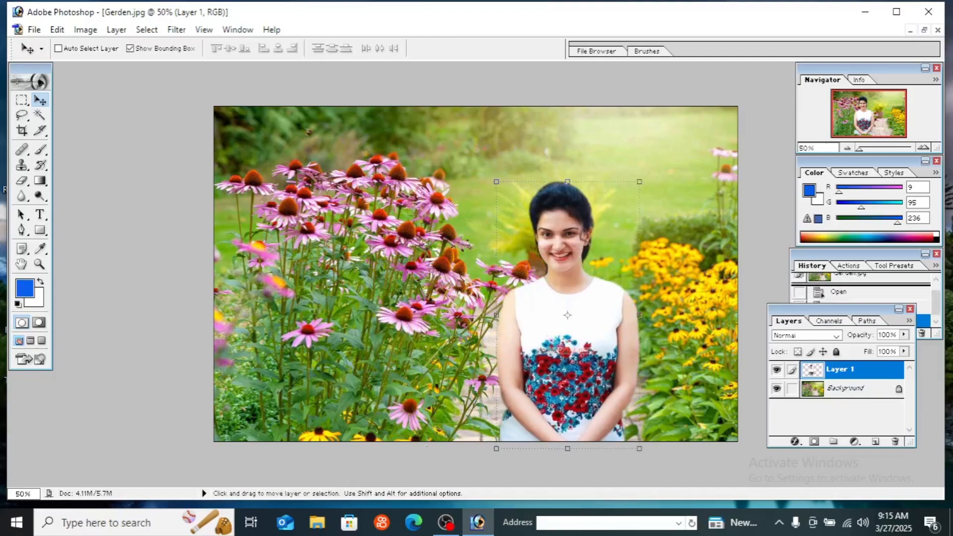
{"action": "key", "text": "ctrl+minus"}
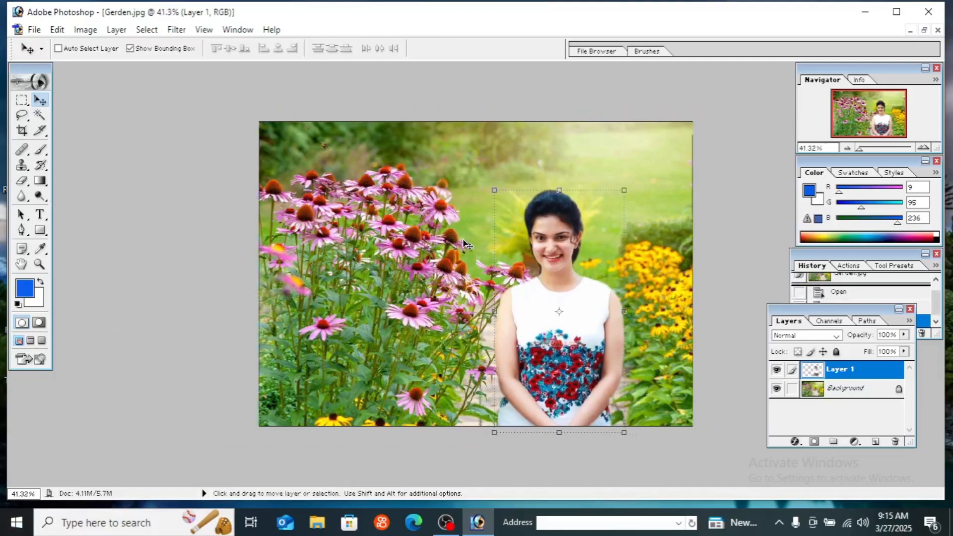
{"action": "key", "text": "ctrl+plus"}
{"action": "key", "text": "ctrl+plus"}
{"action": "key", "text": "ctrl+minus"}
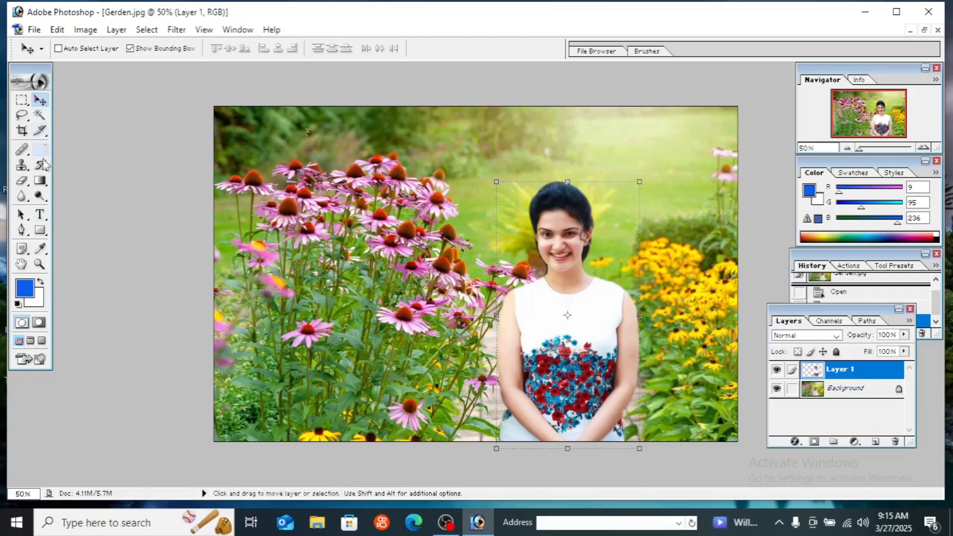
{"action": "left_click", "coordinate": [40, 216]}
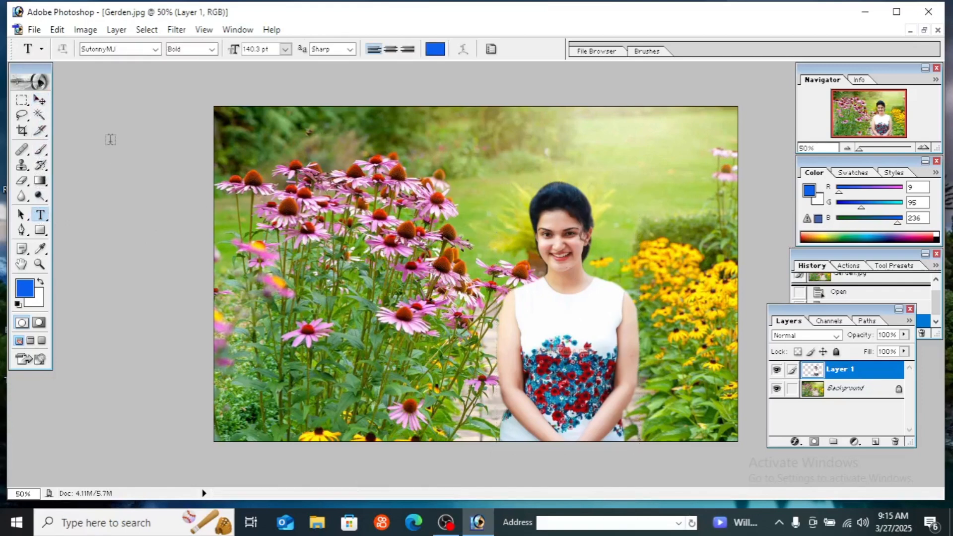
{"action": "left_click", "coordinate": [40, 101]}
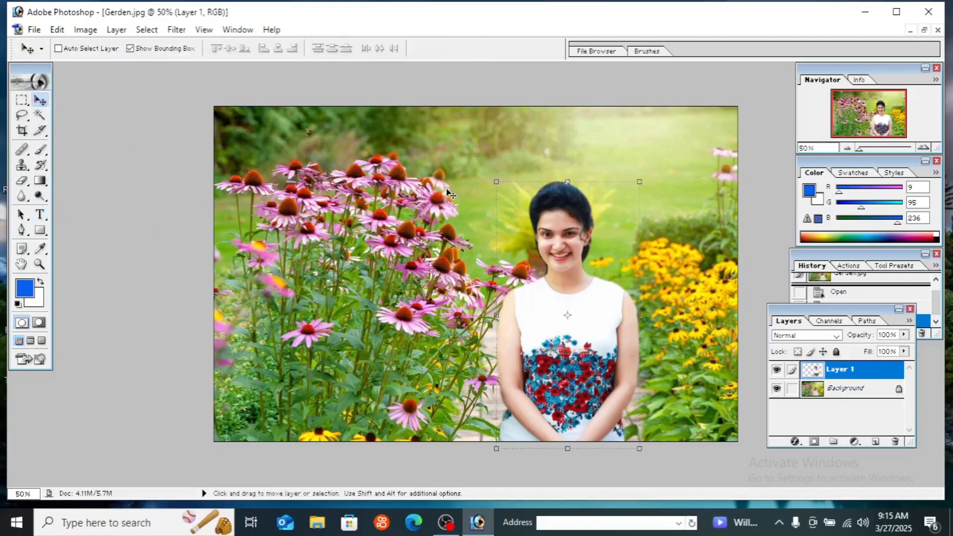
{"action": "scroll", "coordinate": [517, 241], "scroll_direction": "down", "scroll_amount": 2}
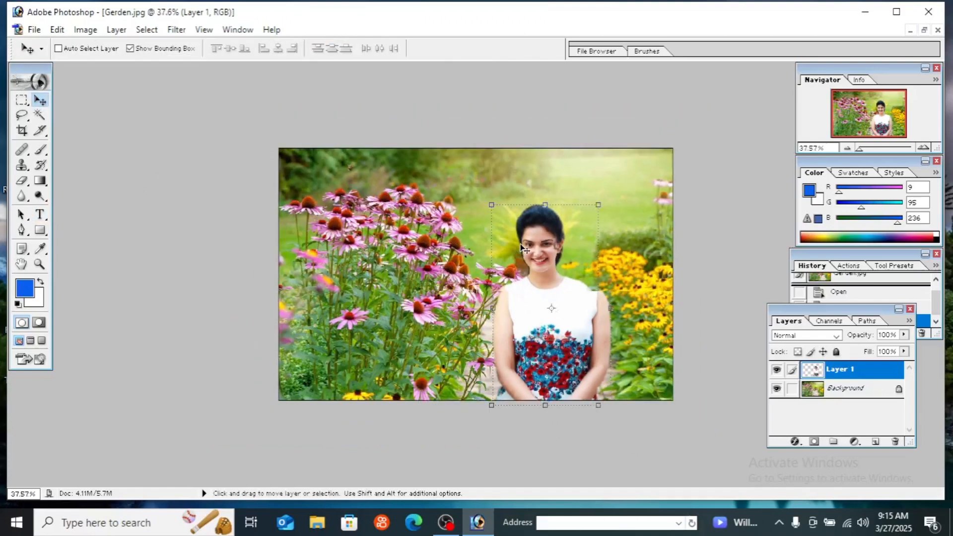
{"action": "scroll", "coordinate": [511, 244], "scroll_direction": "up", "scroll_amount": 1}
{"action": "left_click", "coordinate": [40, 216]}
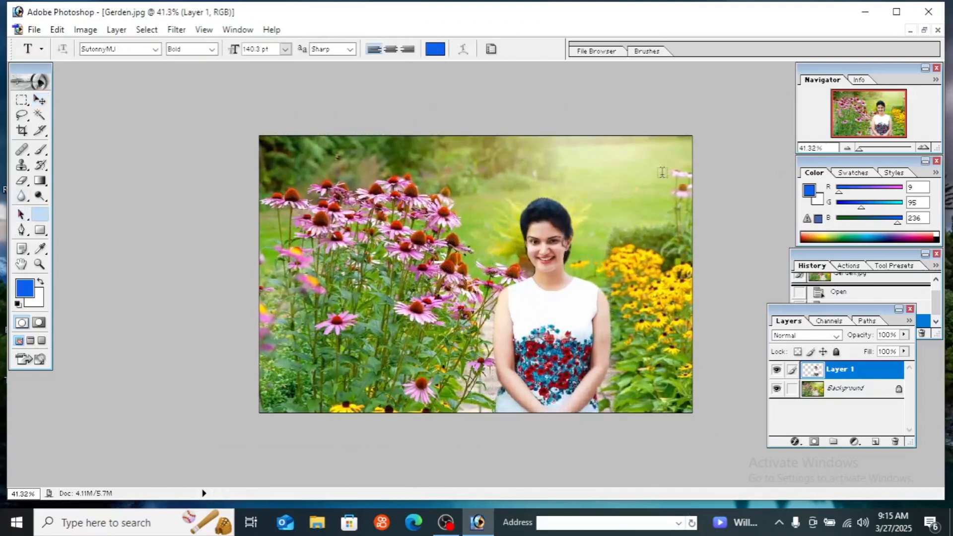
{"action": "scroll", "coordinate": [675, 180], "scroll_direction": "up", "scroll_amount": 1}
{"action": "scroll", "coordinate": [675, 180], "scroll_direction": "down", "scroll_amount": 1}
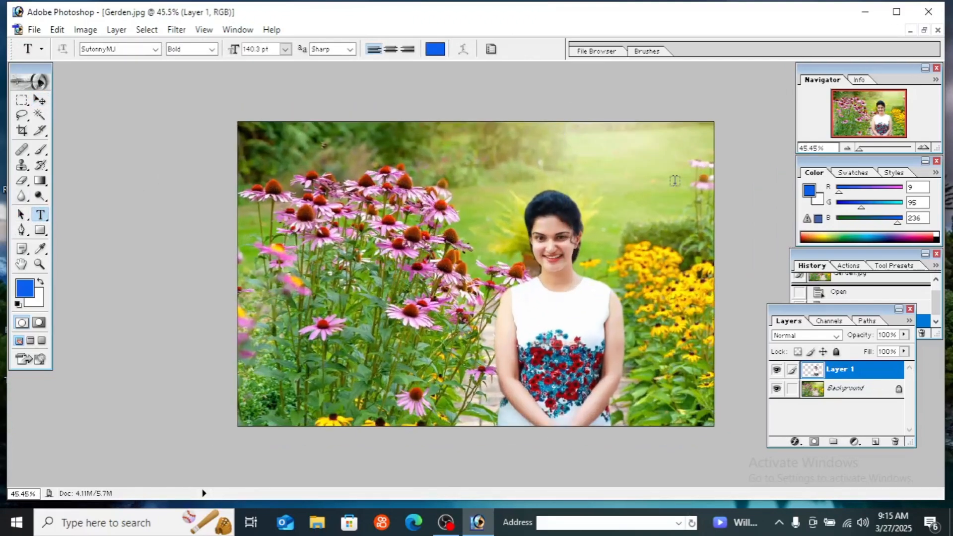
Show Gerden.jpg in a floating window, move it aside and minimize the Honey2.jpg document
{"action": "left_click", "coordinate": [924, 30]}
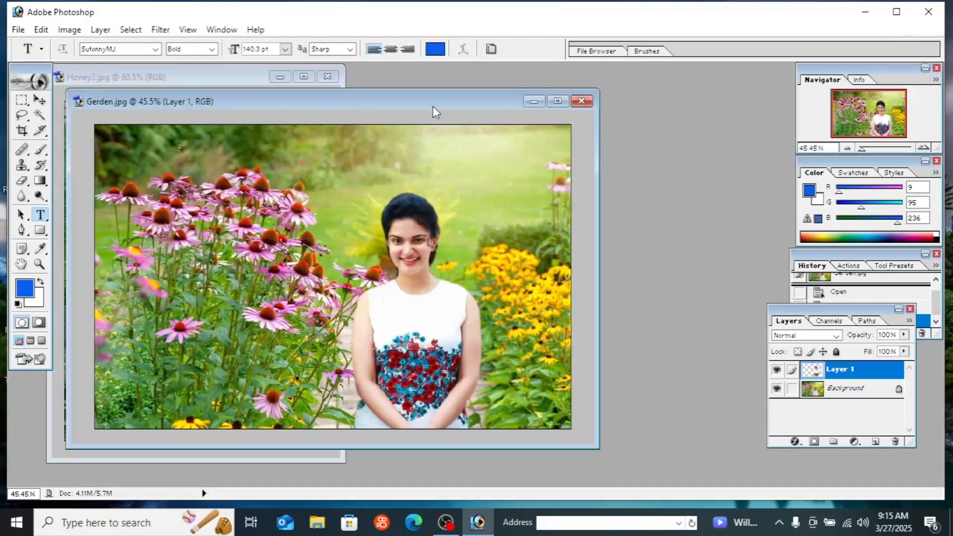
{"action": "left_click_drag", "start_coordinate": [433, 106], "coordinate": [511, 97]}
{"action": "left_click_drag", "start_coordinate": [400, 96], "coordinate": [141, 114]}
{"action": "left_click", "coordinate": [280, 77]}
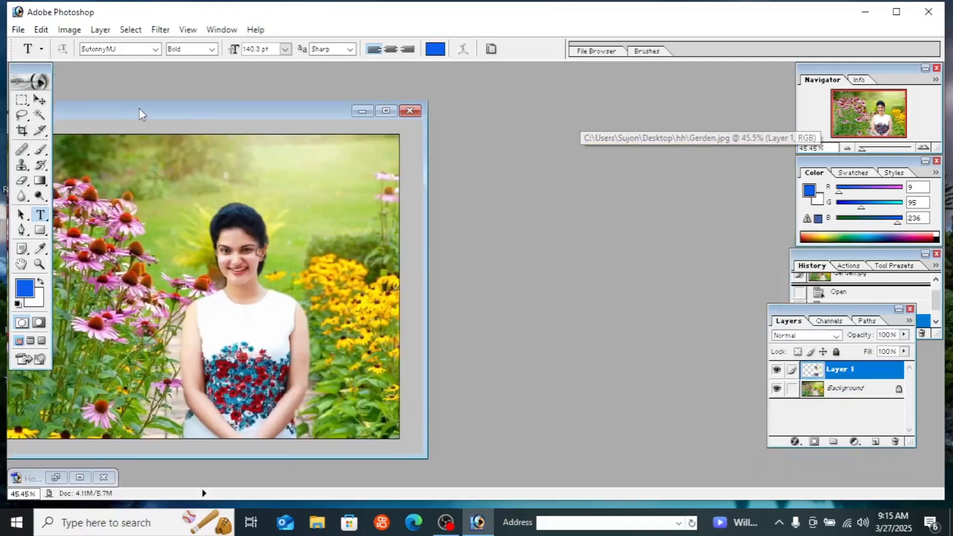
Open projapotir picture.jpg from the hh folder
{"action": "key", "text": "ctrl+o"}
{"action": "left_click", "coordinate": [556, 151]}
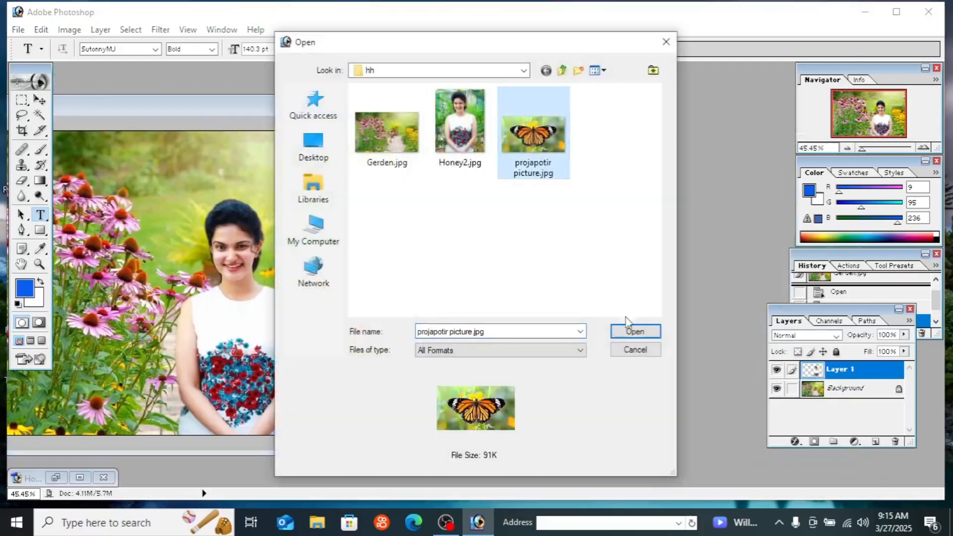
{"action": "left_click", "coordinate": [631, 330]}
Arrange the butterfly picture and Gerden.jpg side by side, and view the butterfly picture maximized before returning it to a floating window
{"action": "left_click_drag", "start_coordinate": [406, 93], "coordinate": [219, 184]}
{"action": "left_click", "coordinate": [240, 107]}
{"action": "key", "text": "ctrl+0"}
{"action": "left_click_drag", "start_coordinate": [399, 105], "coordinate": [679, 103]}
{"action": "left_click", "coordinate": [269, 188]}
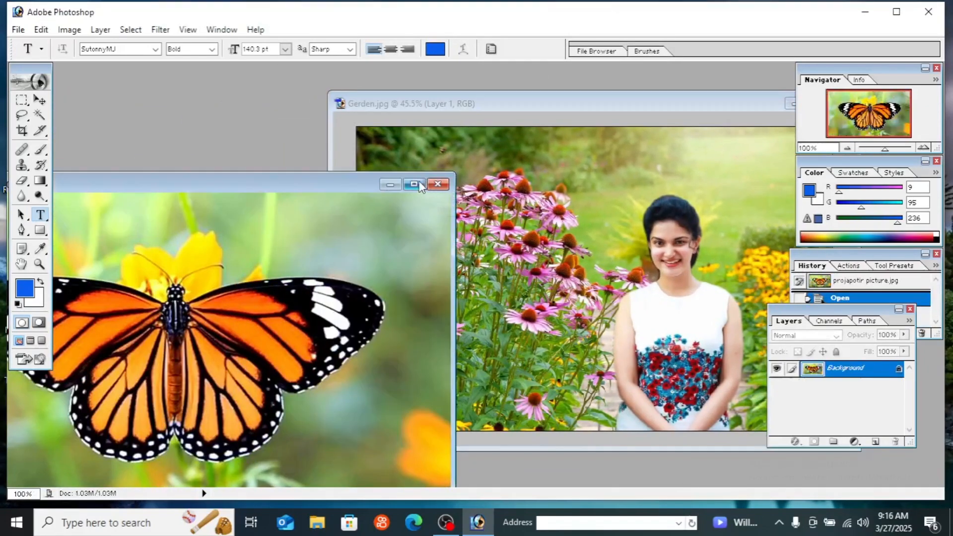
{"action": "left_click", "coordinate": [420, 184]}
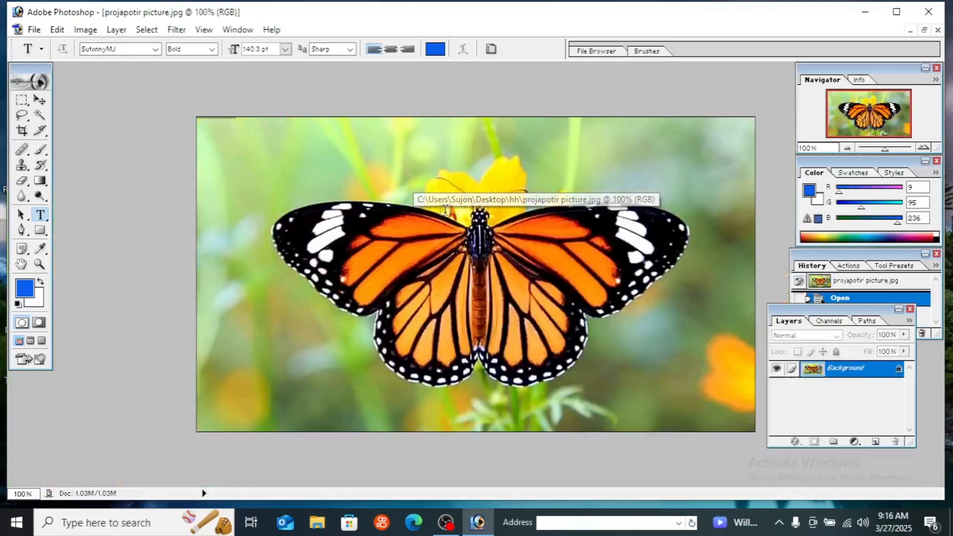
{"action": "left_click", "coordinate": [925, 30]}
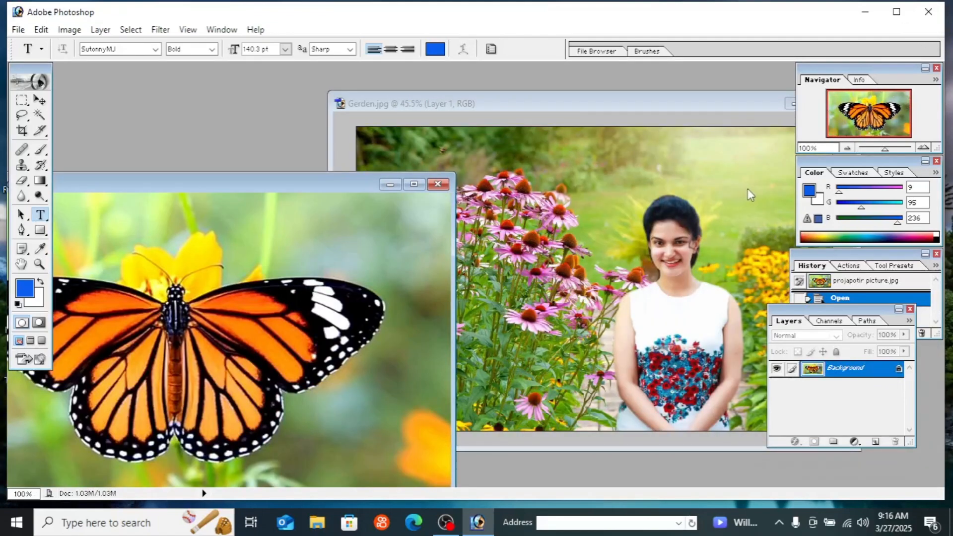
Bring Gerden.jpg to the front, maximize it and examine how the woman blends into the garden at different magnifications
{"action": "left_click", "coordinate": [691, 106]}
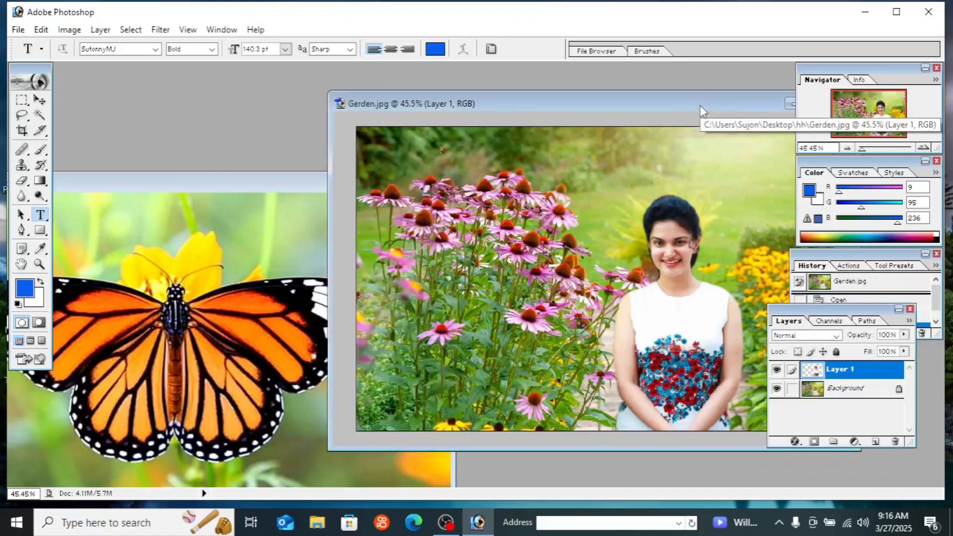
{"action": "left_click_drag", "start_coordinate": [702, 110], "coordinate": [538, 130]}
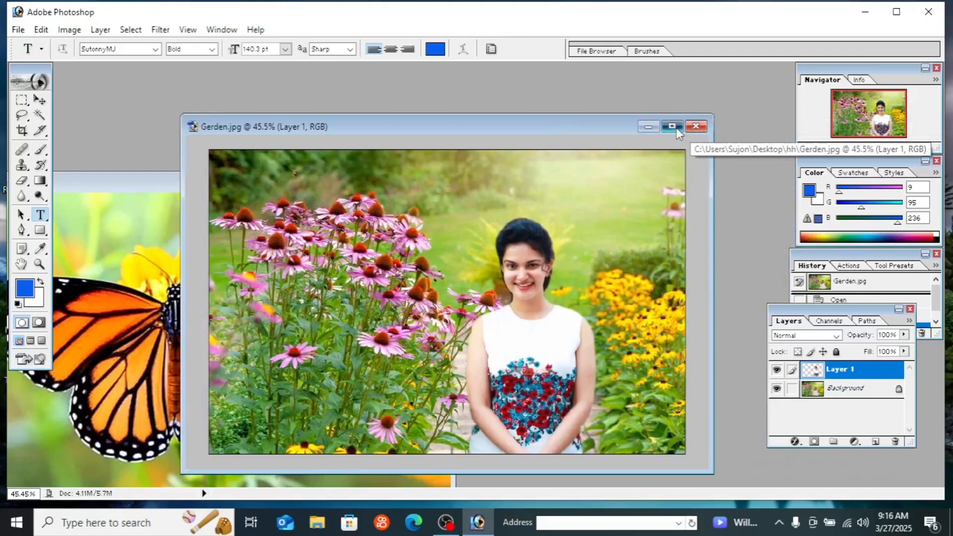
{"action": "left_click", "coordinate": [676, 127]}
{"action": "key", "text": "ctrl+0"}
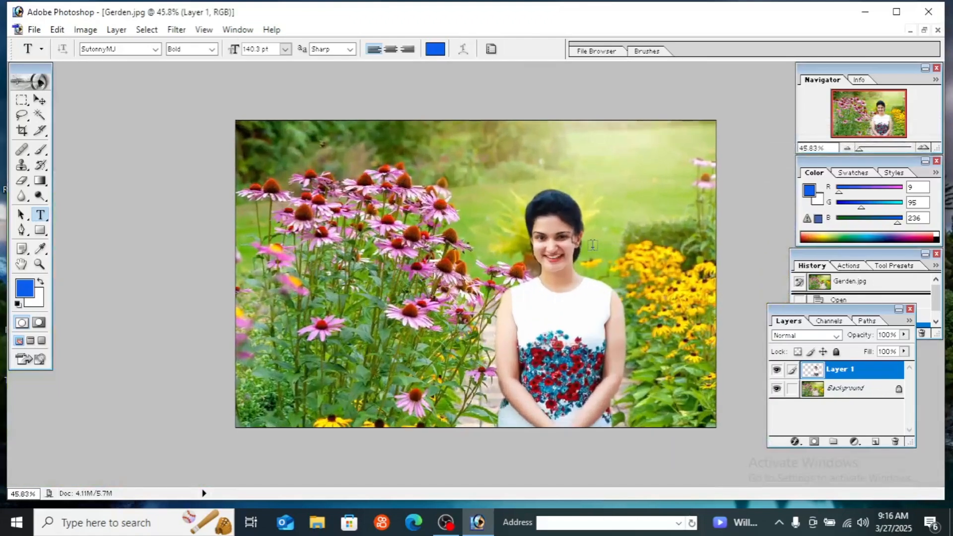
{"action": "key", "text": "ctrl+plus"}
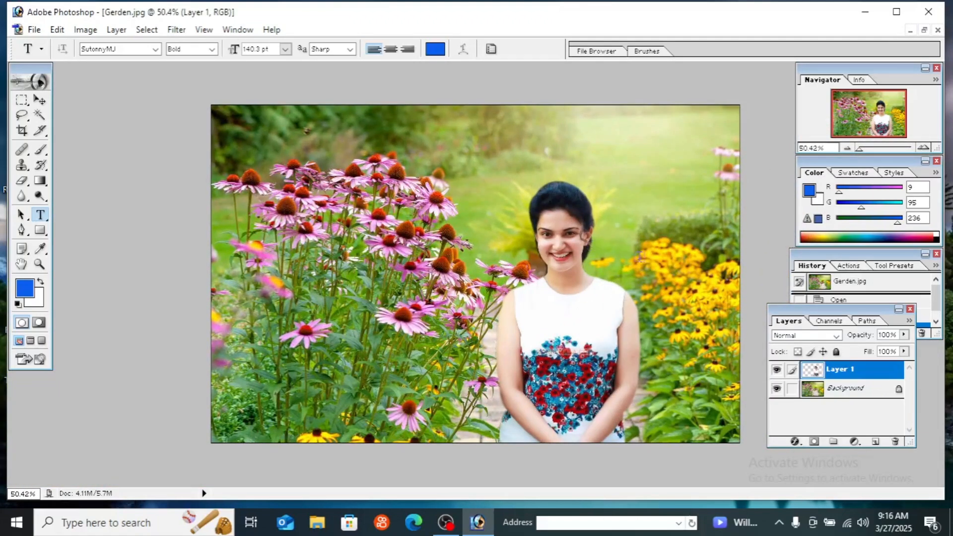
{"action": "key", "text": "ctrl+minus"}
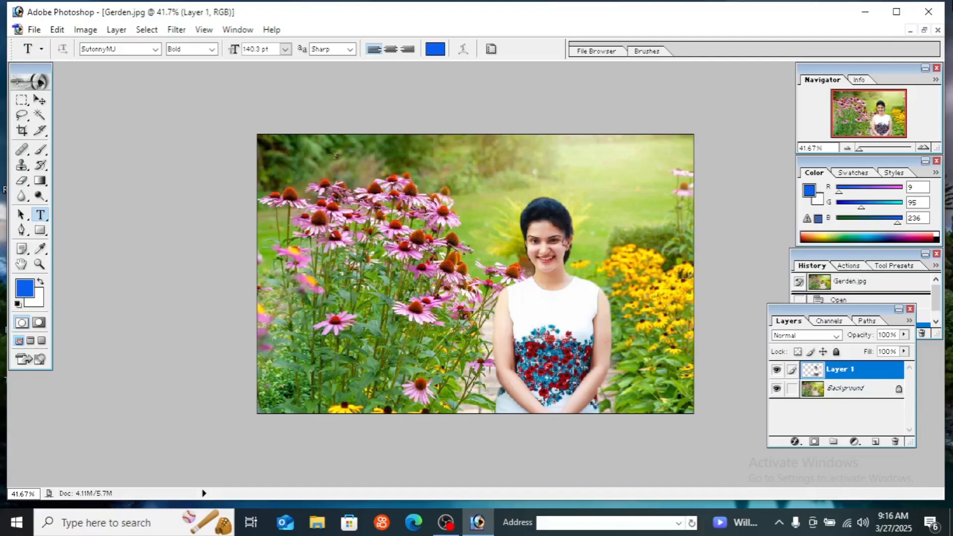
{"action": "key", "text": "ctrl+plus"}
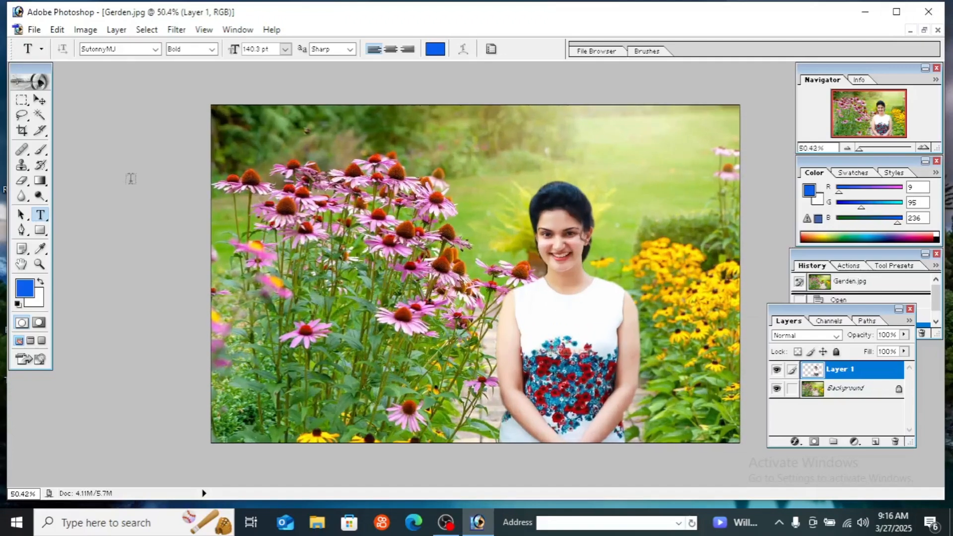
{"action": "left_click", "coordinate": [40, 100]}
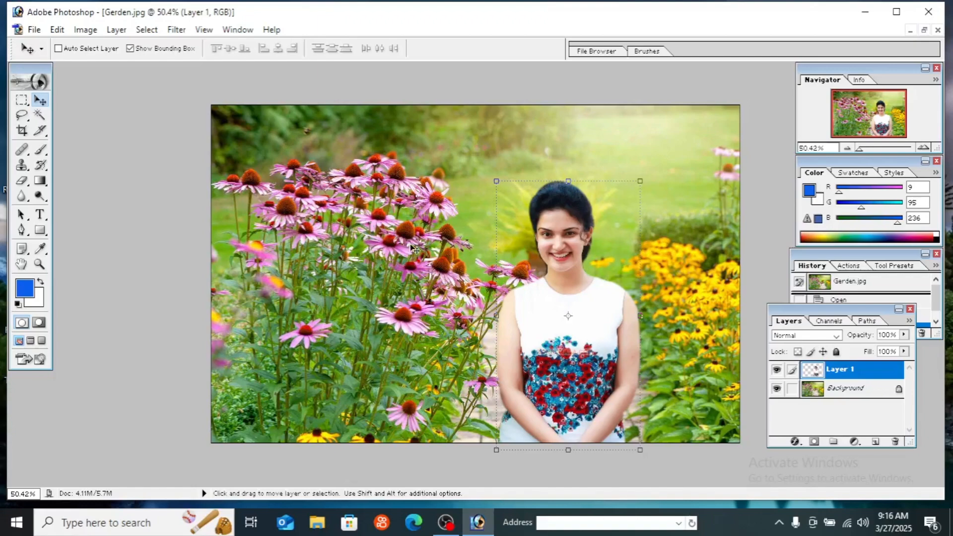
{"action": "key", "text": "ctrl+plus"}
{"action": "key", "text": "ctrl+minus"}
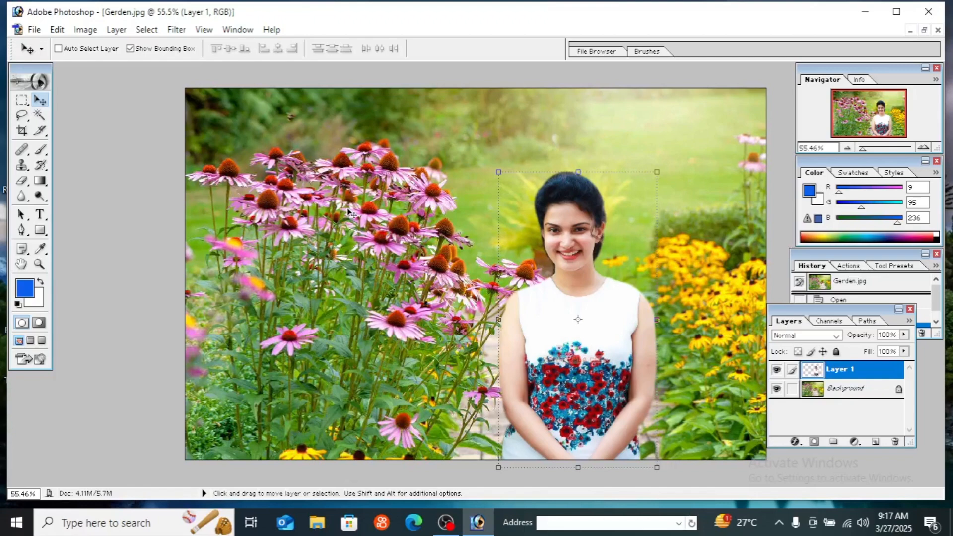
{"action": "scroll", "coordinate": [349, 213], "scroll_direction": "down", "scroll_amount": 2}
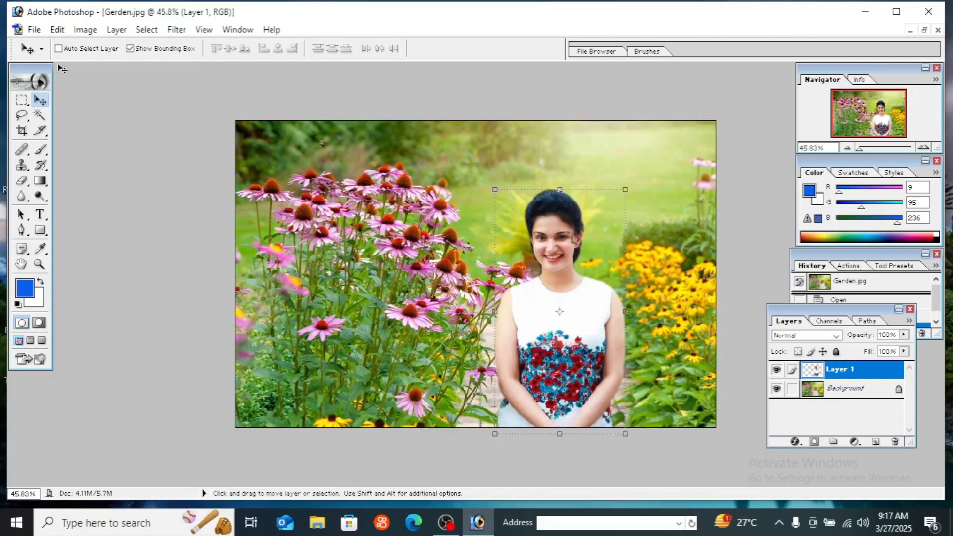
Save the composite to the Desktop as a JPEG copy named jj.jpg, with maximum quality 12 and the Progressive format with 3 scans
{"action": "left_click", "coordinate": [35, 29]}
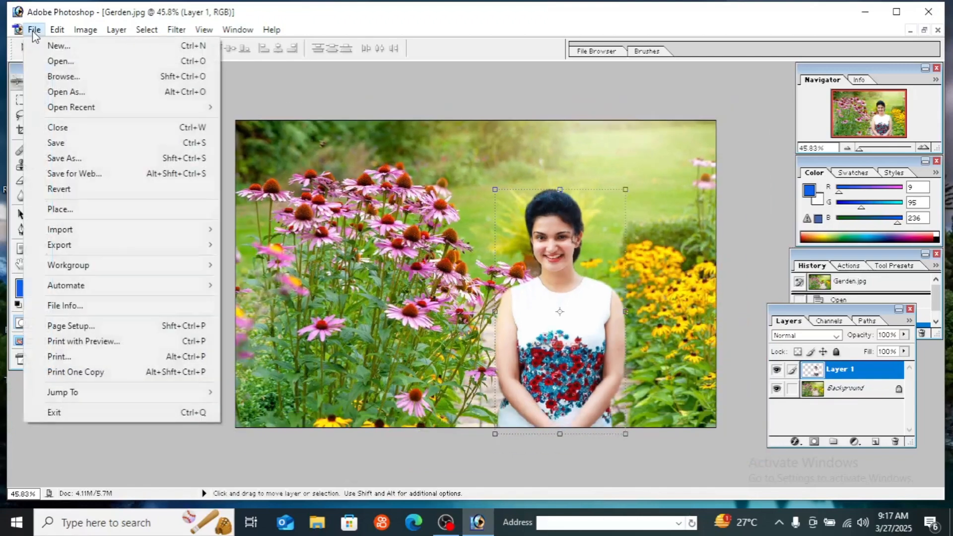
{"action": "left_click", "coordinate": [65, 158]}
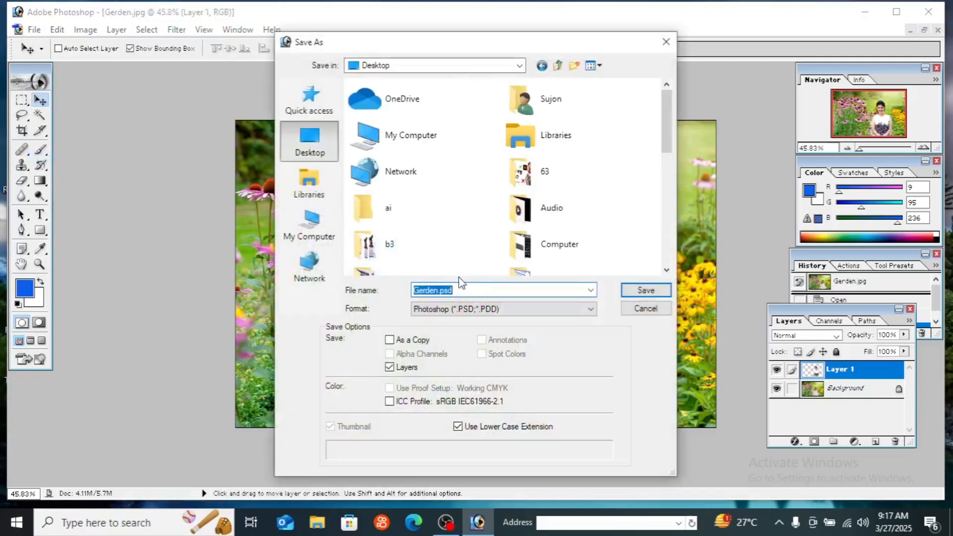
{"action": "key", "text": "BackSpace"}
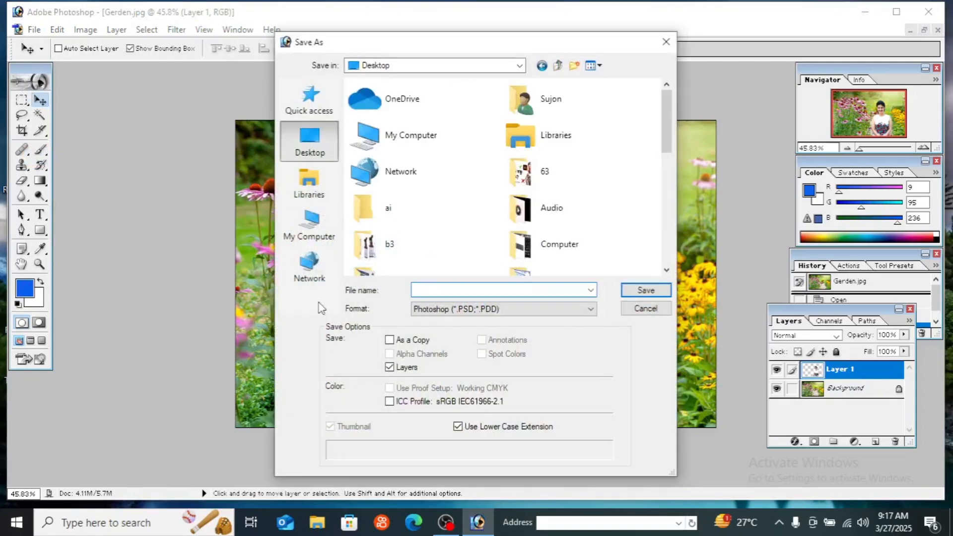
{"action": "type", "text": "j"}
{"action": "left_click", "coordinate": [436, 308]}
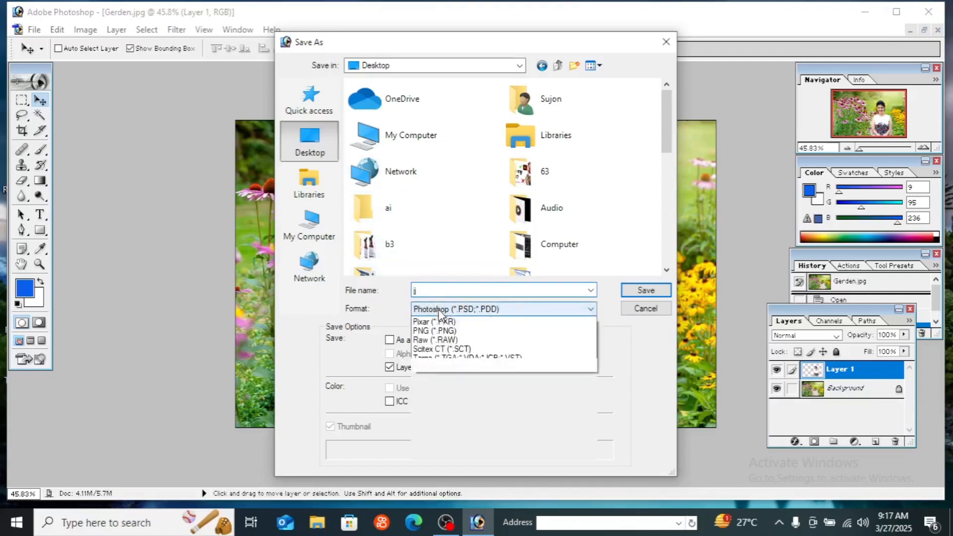
{"action": "left_click", "coordinate": [437, 373]}
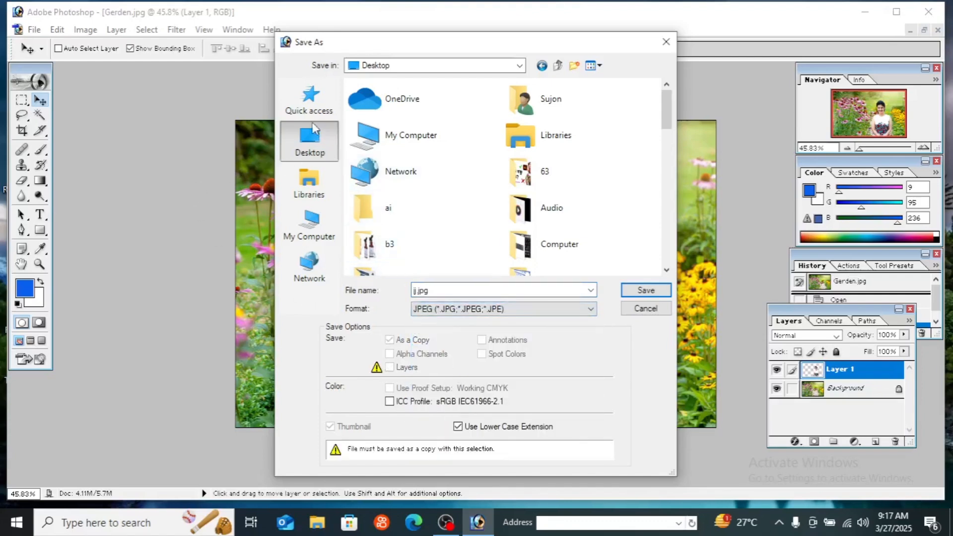
{"action": "left_click", "coordinate": [645, 291]}
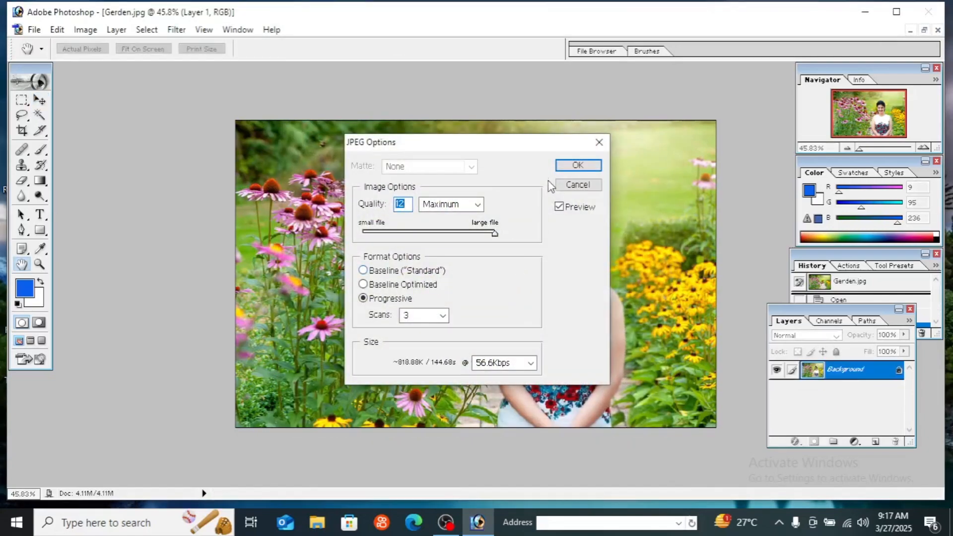
{"action": "left_click", "coordinate": [578, 166]}
Switch to the Windows desktop, refresh it and view the saved jj.jpg in a maximized image viewer
{"action": "left_click", "coordinate": [868, 18]}
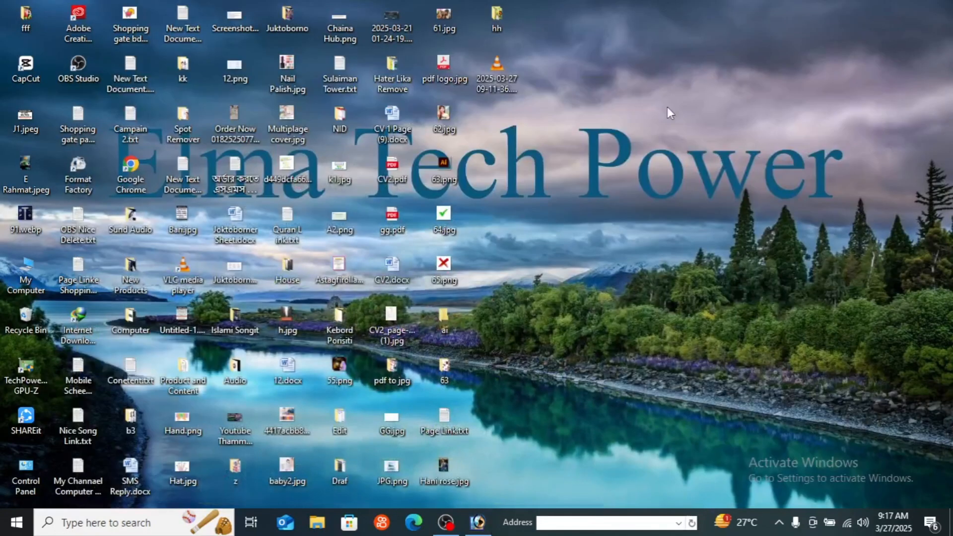
{"action": "right_click", "coordinate": [666, 106]}
{"action": "left_click", "coordinate": [702, 147]}
{"action": "left_click", "coordinate": [490, 121]}
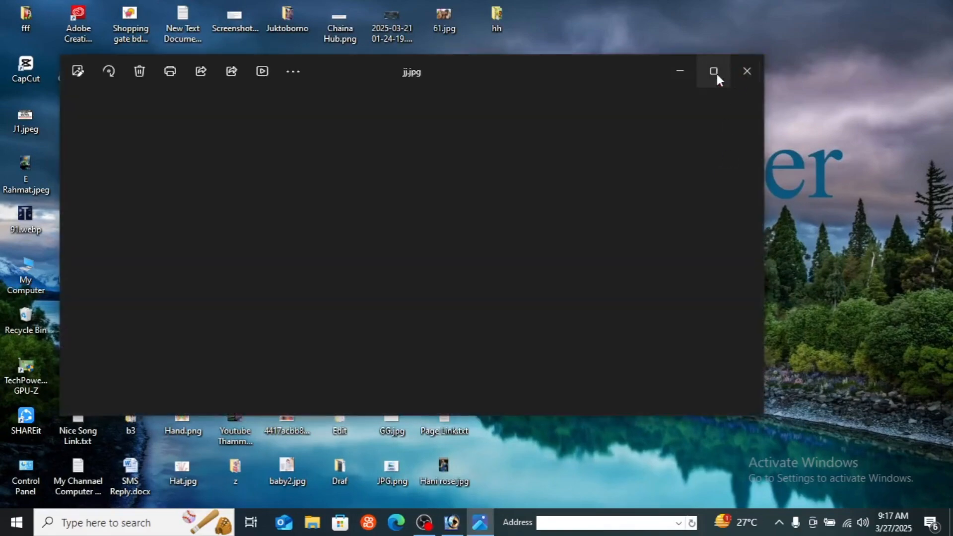
{"action": "left_click", "coordinate": [714, 72]}
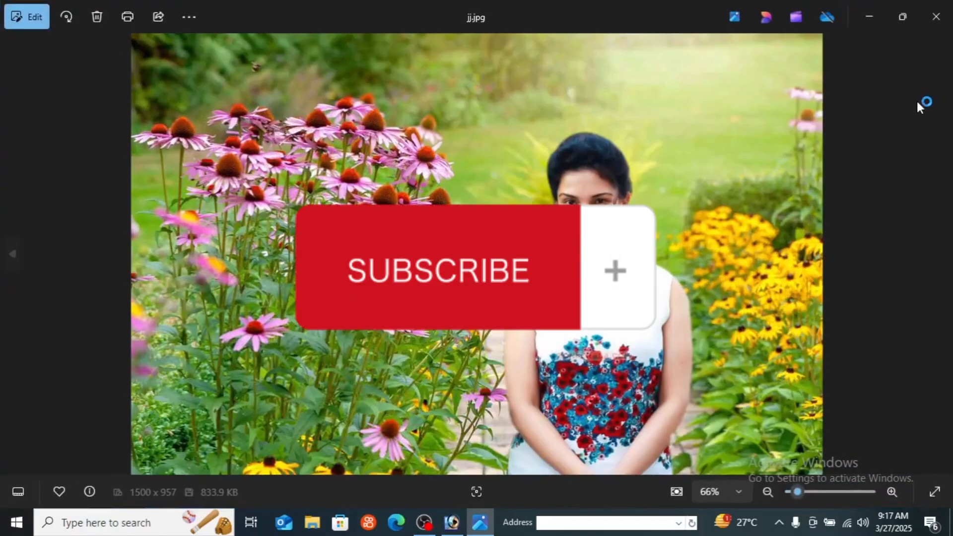